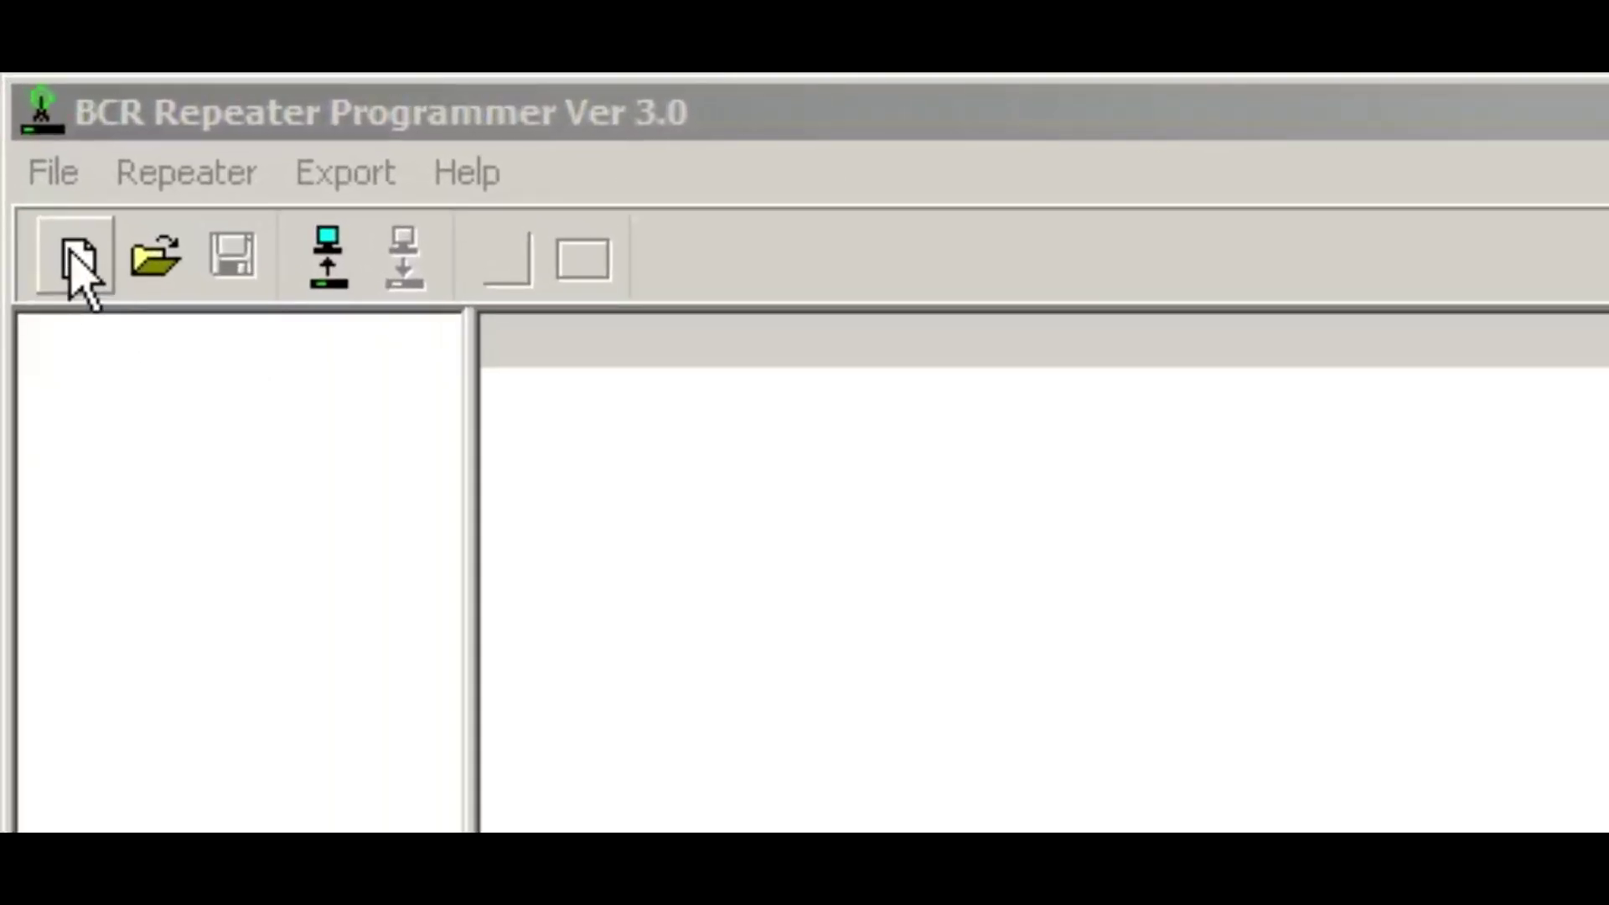
Step: Start a new repeater system to bring up the New System dialog
{"action": "left_click", "coordinate": [75, 255]}
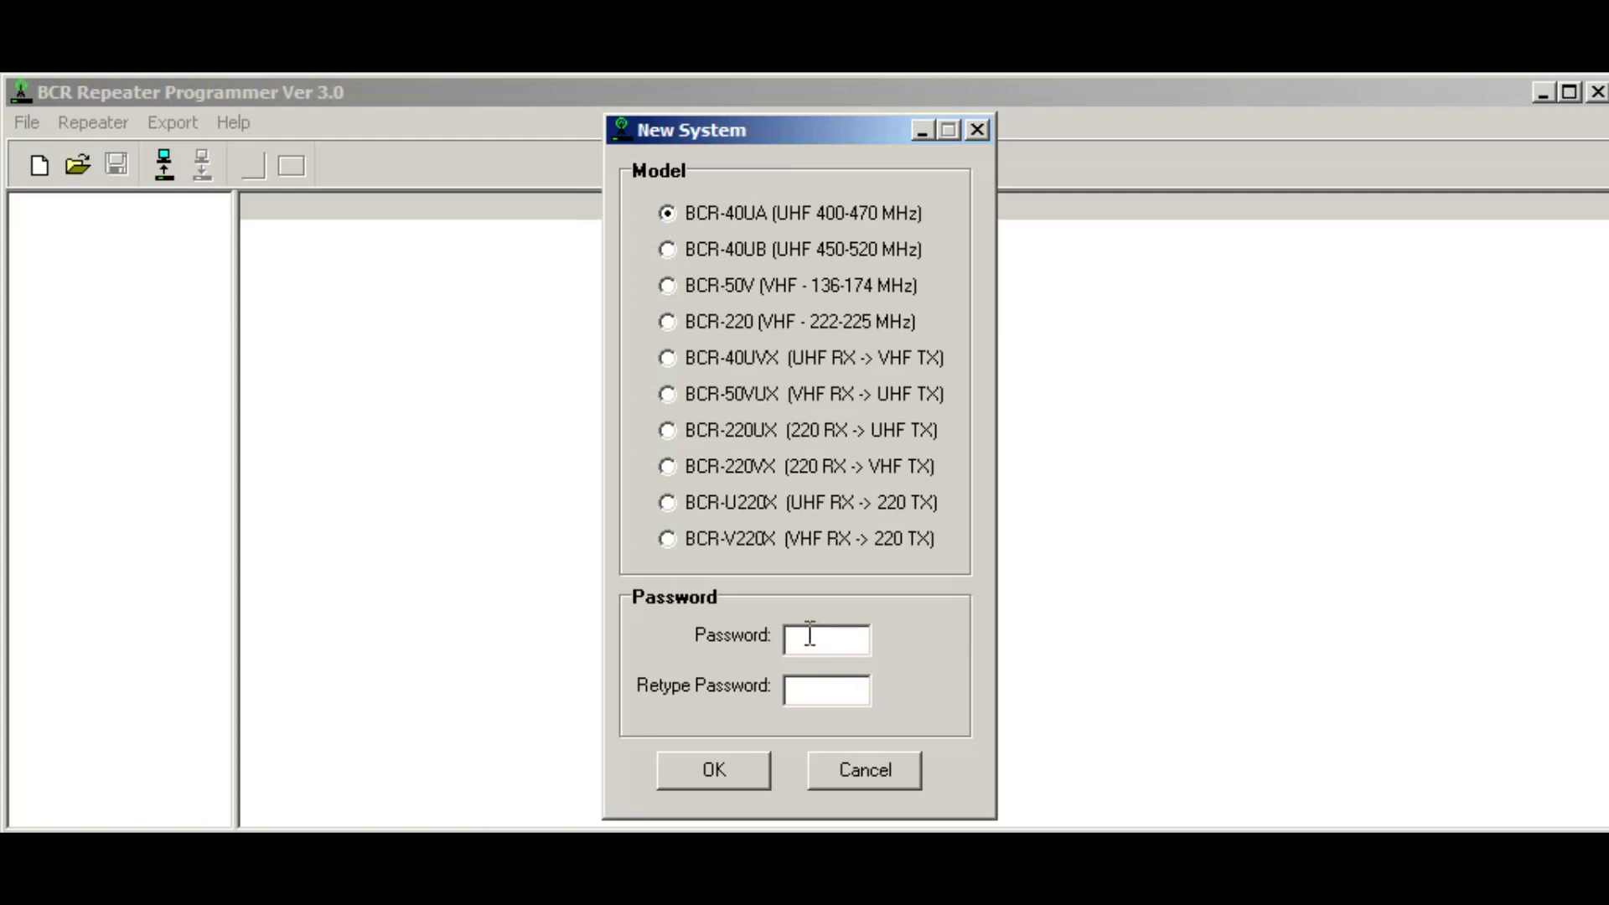
Step: Confirm BCR-40UA (UHF 400-470 MHz) as the model, creating channels CHAN01 to CHAN16
{"action": "left_click", "coordinate": [703, 770]}
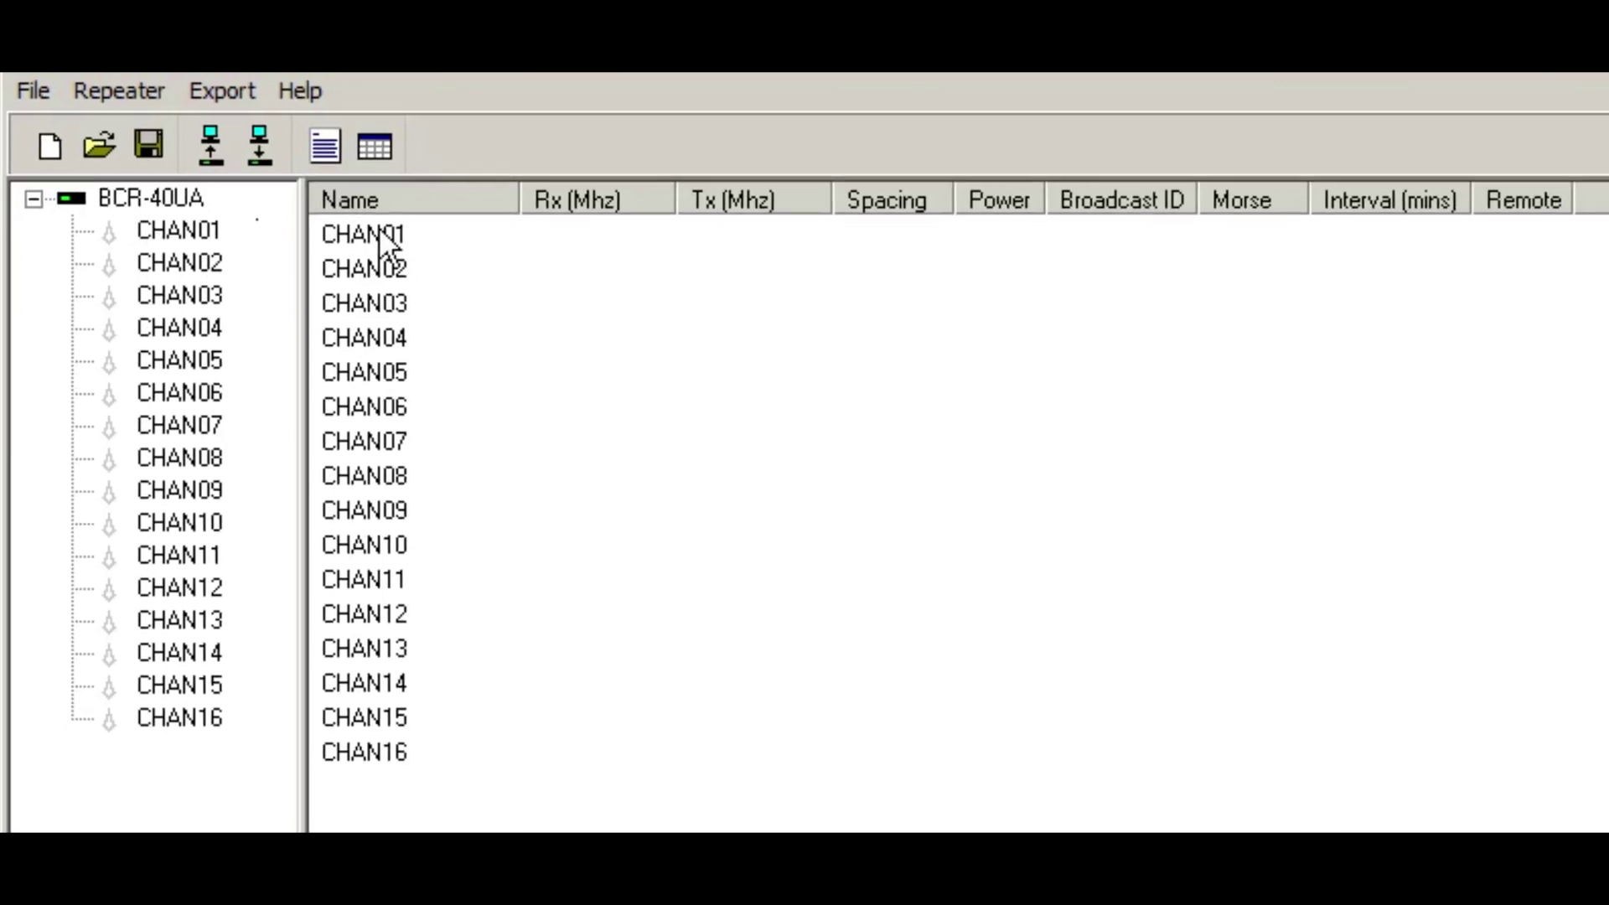
Step: Rename channel CHAN01 to SMITHVILLE and enter a new remote access code
{"action": "double_click", "coordinate": [399, 239]}
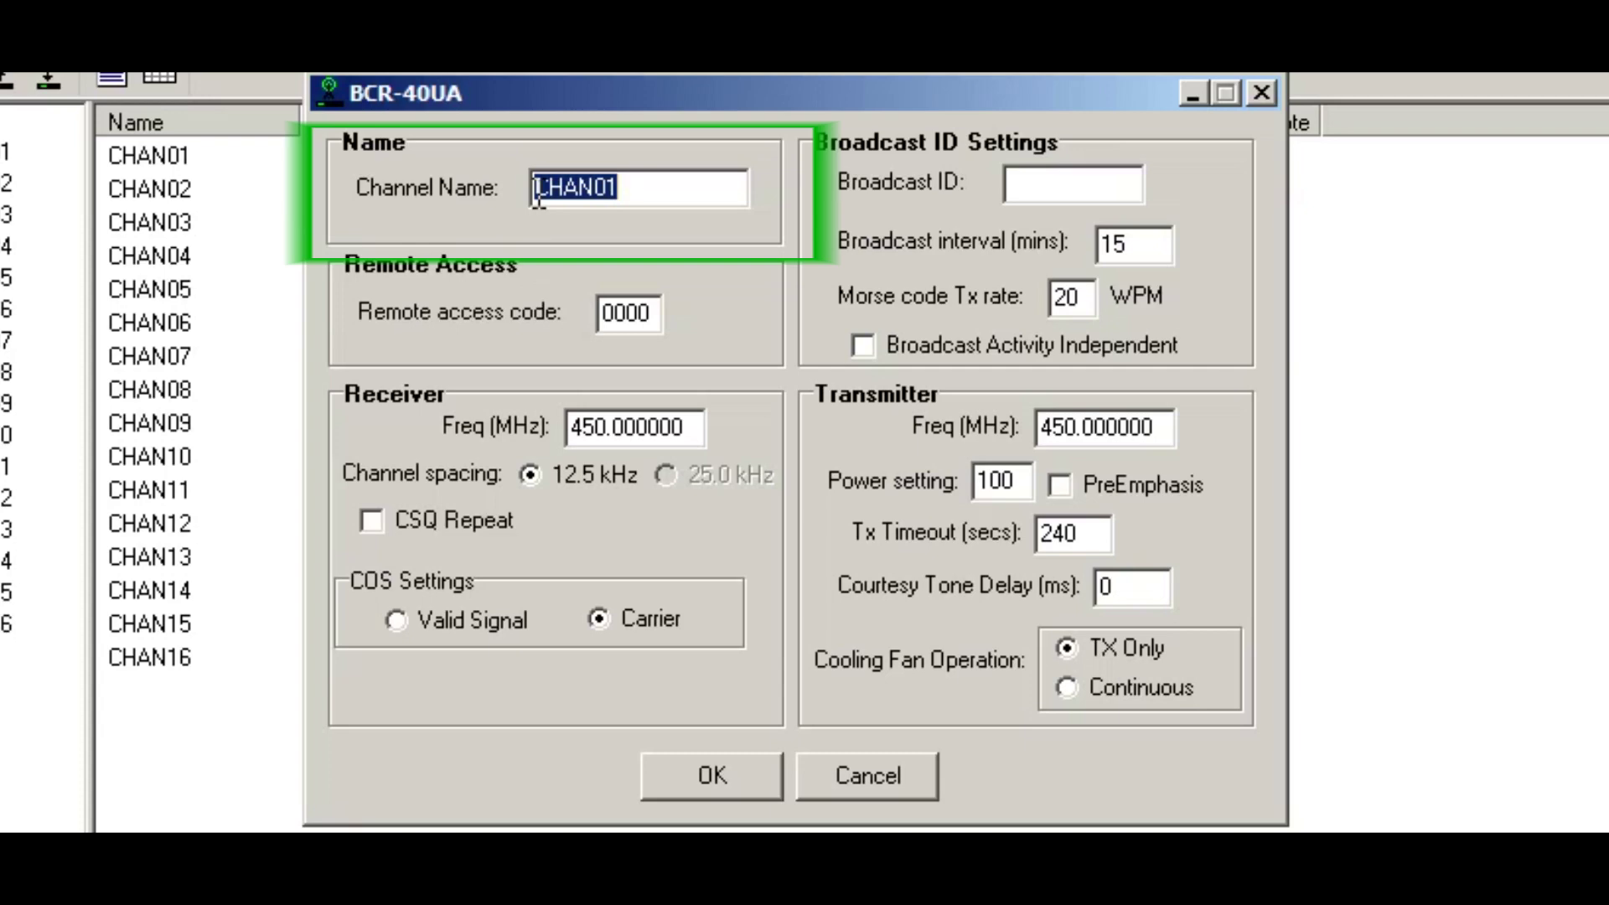
{"action": "type", "text": "SMITHVB"}
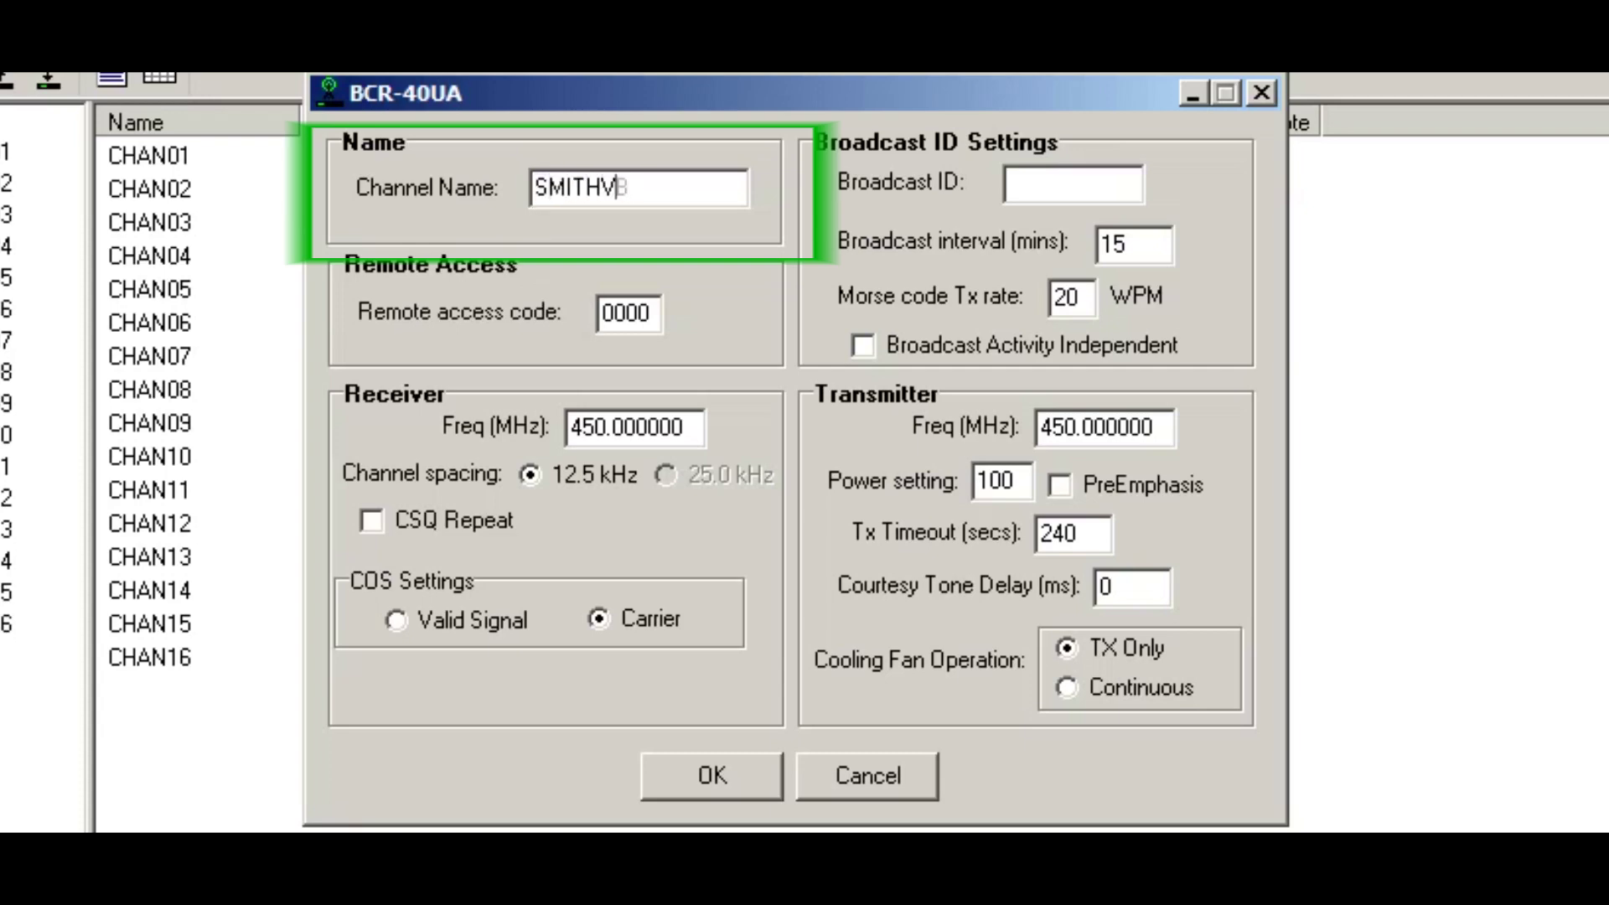
{"action": "key", "text": "BackSpace"}
{"action": "type", "text": "ILLE"}
{"action": "key", "text": "Tab"}
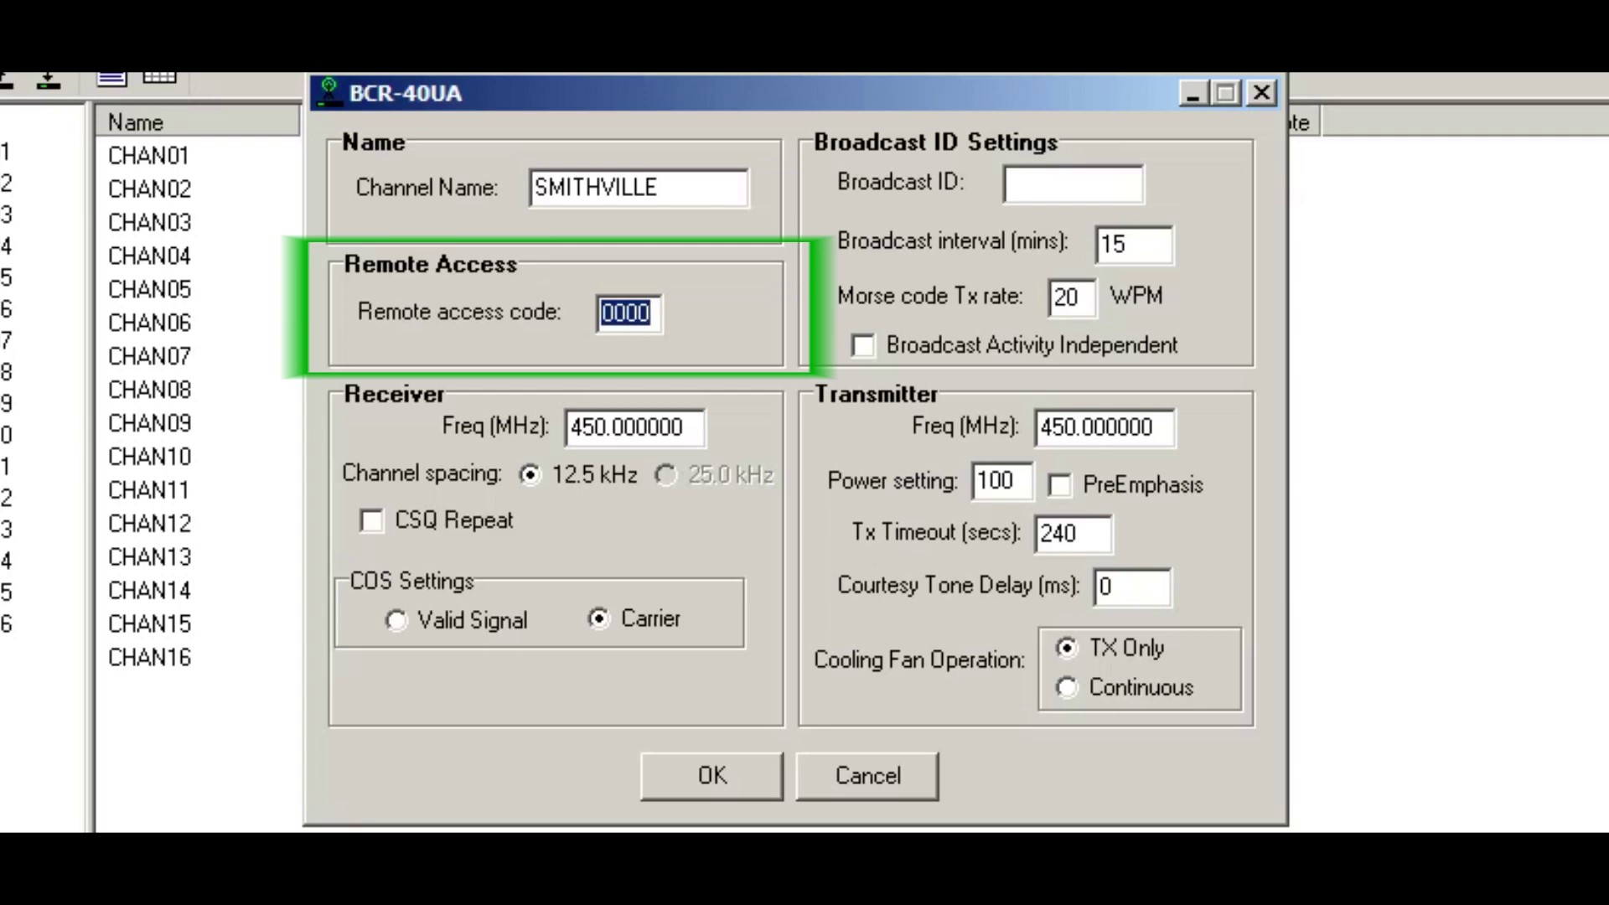
{"action": "type", "text": "1234"}
{"action": "left_click", "coordinate": [1098, 189]}
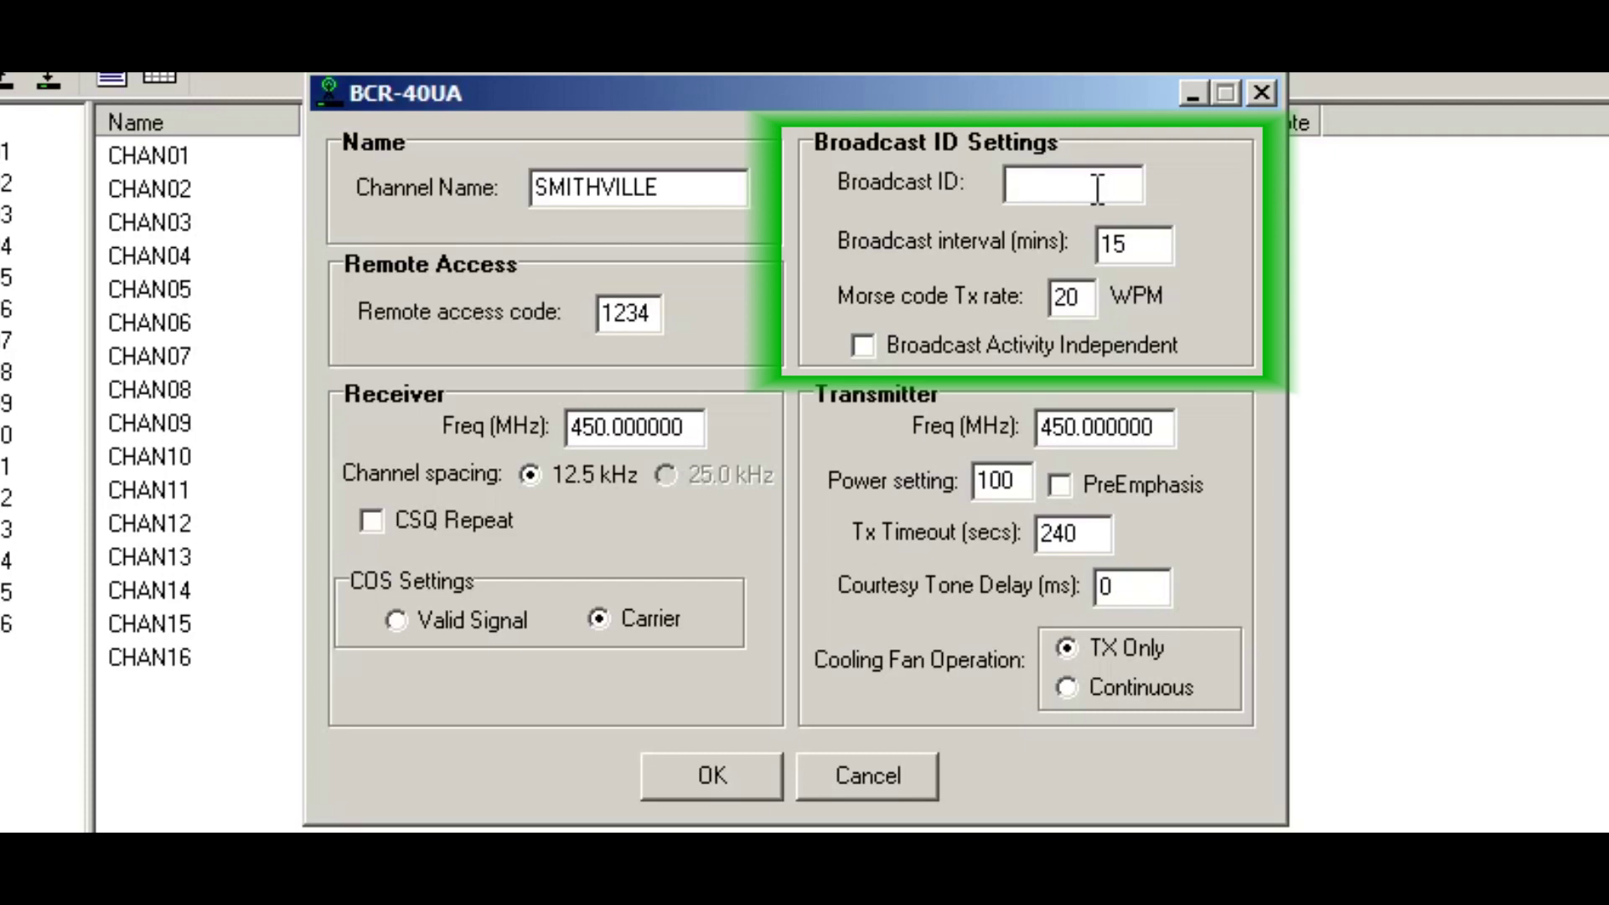
Step: Set the broadcast ID to the station callsign, sent every 10 minutes, activity-independent
{"action": "type", "text": "KC0QVT/R"}
{"action": "key", "text": "BackSpace"}
{"action": "key", "text": "BackSpace"}
{"action": "key", "text": "Tab"}
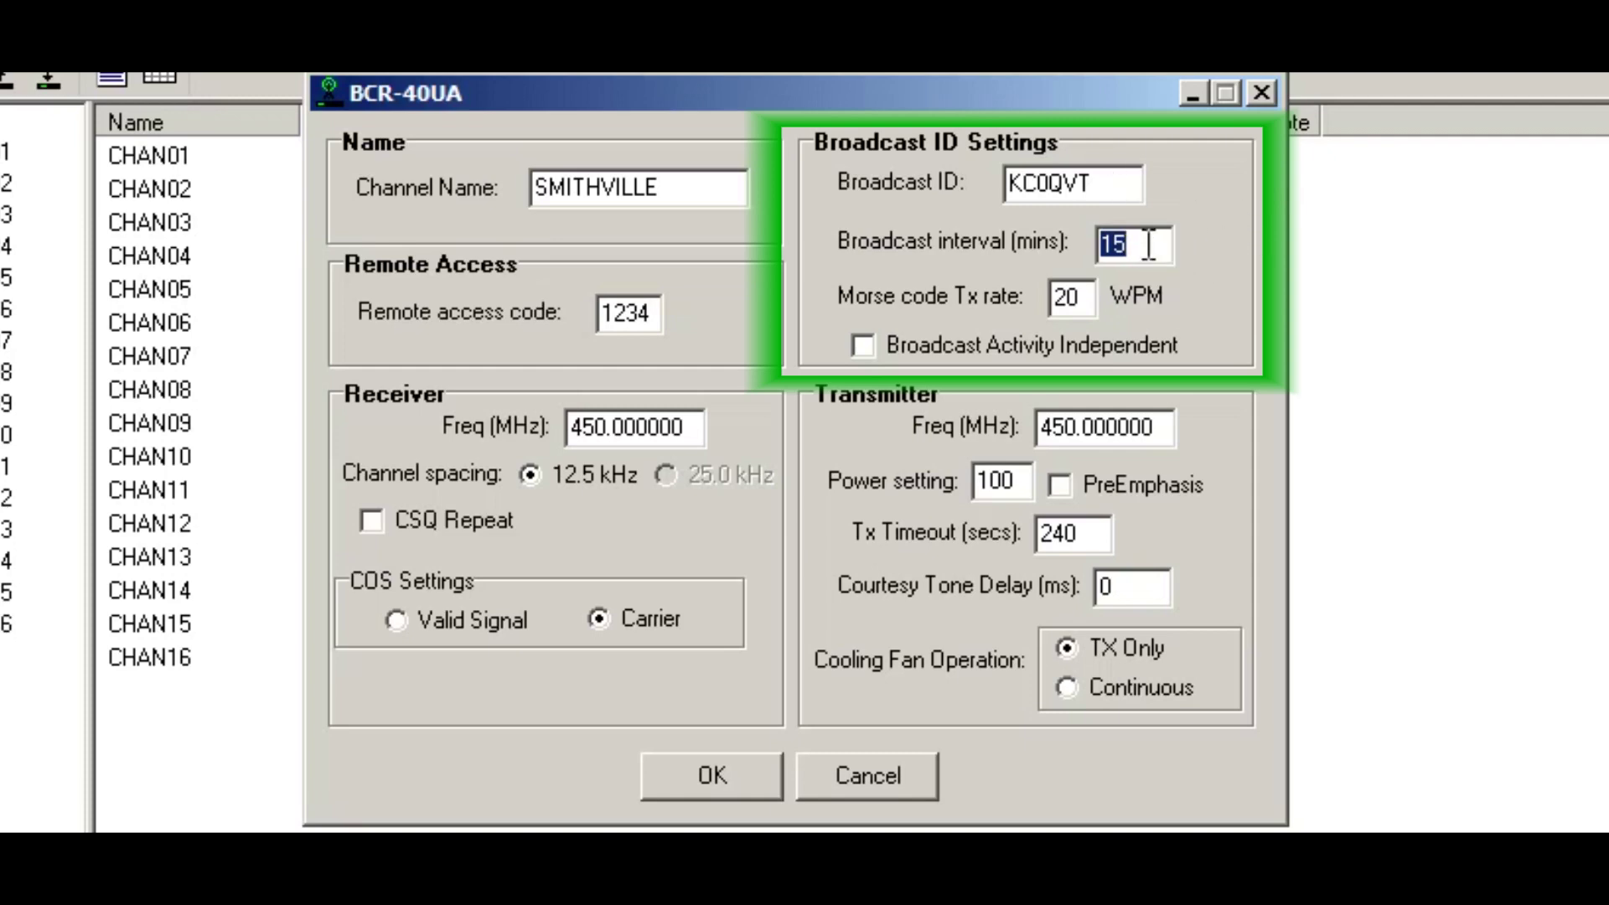
{"action": "mouse_move", "coordinate": [1149, 245]}
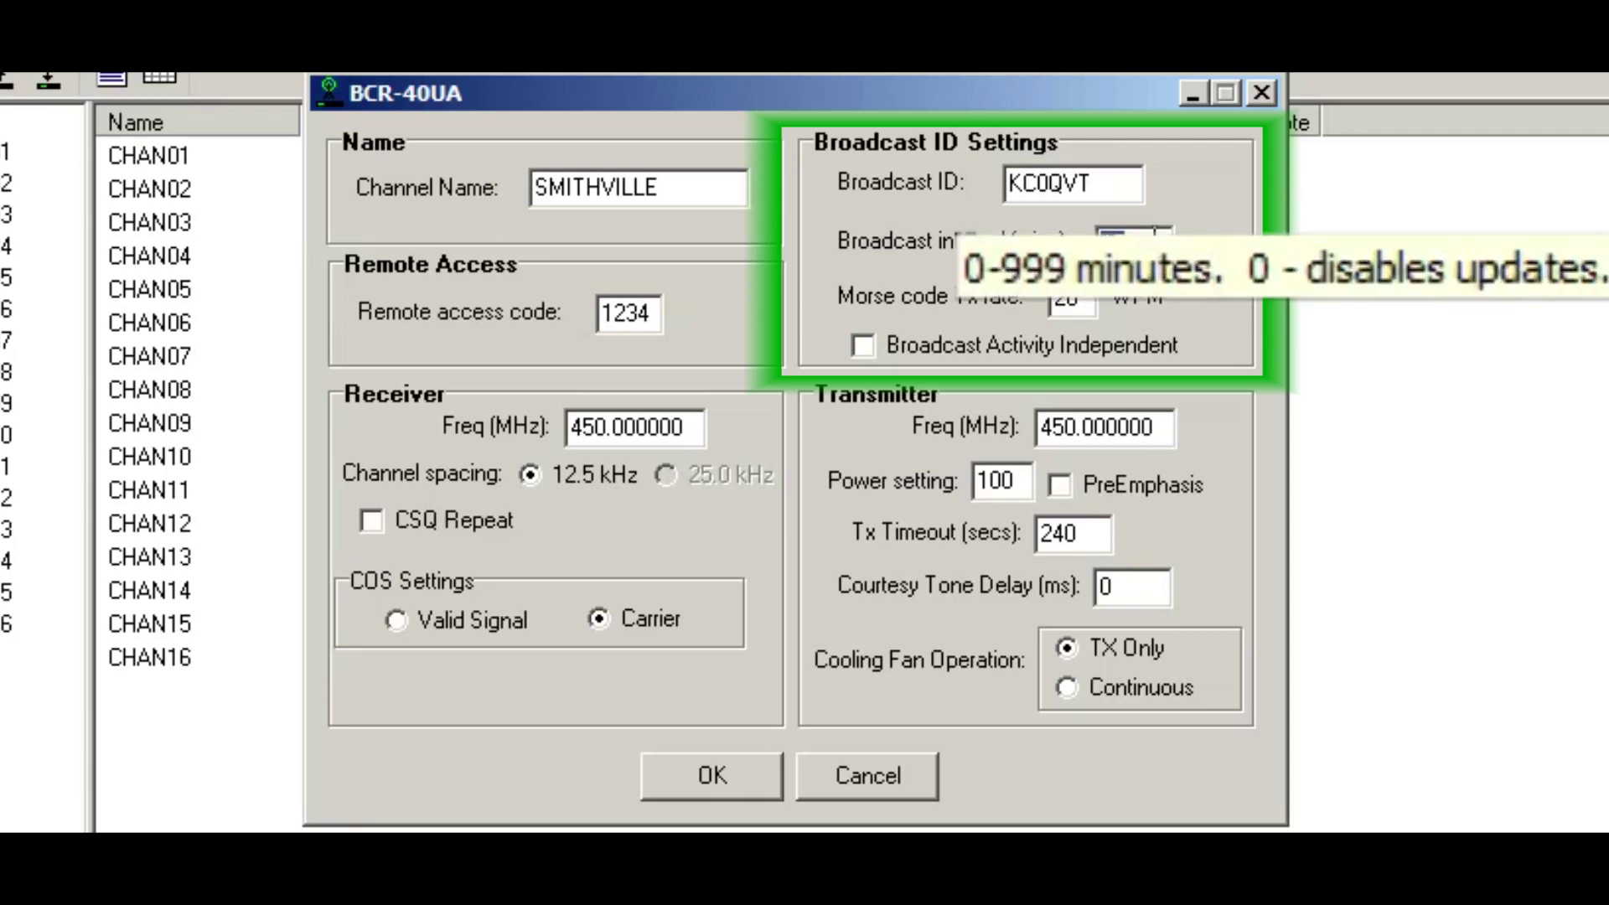
{"action": "type", "text": "10"}
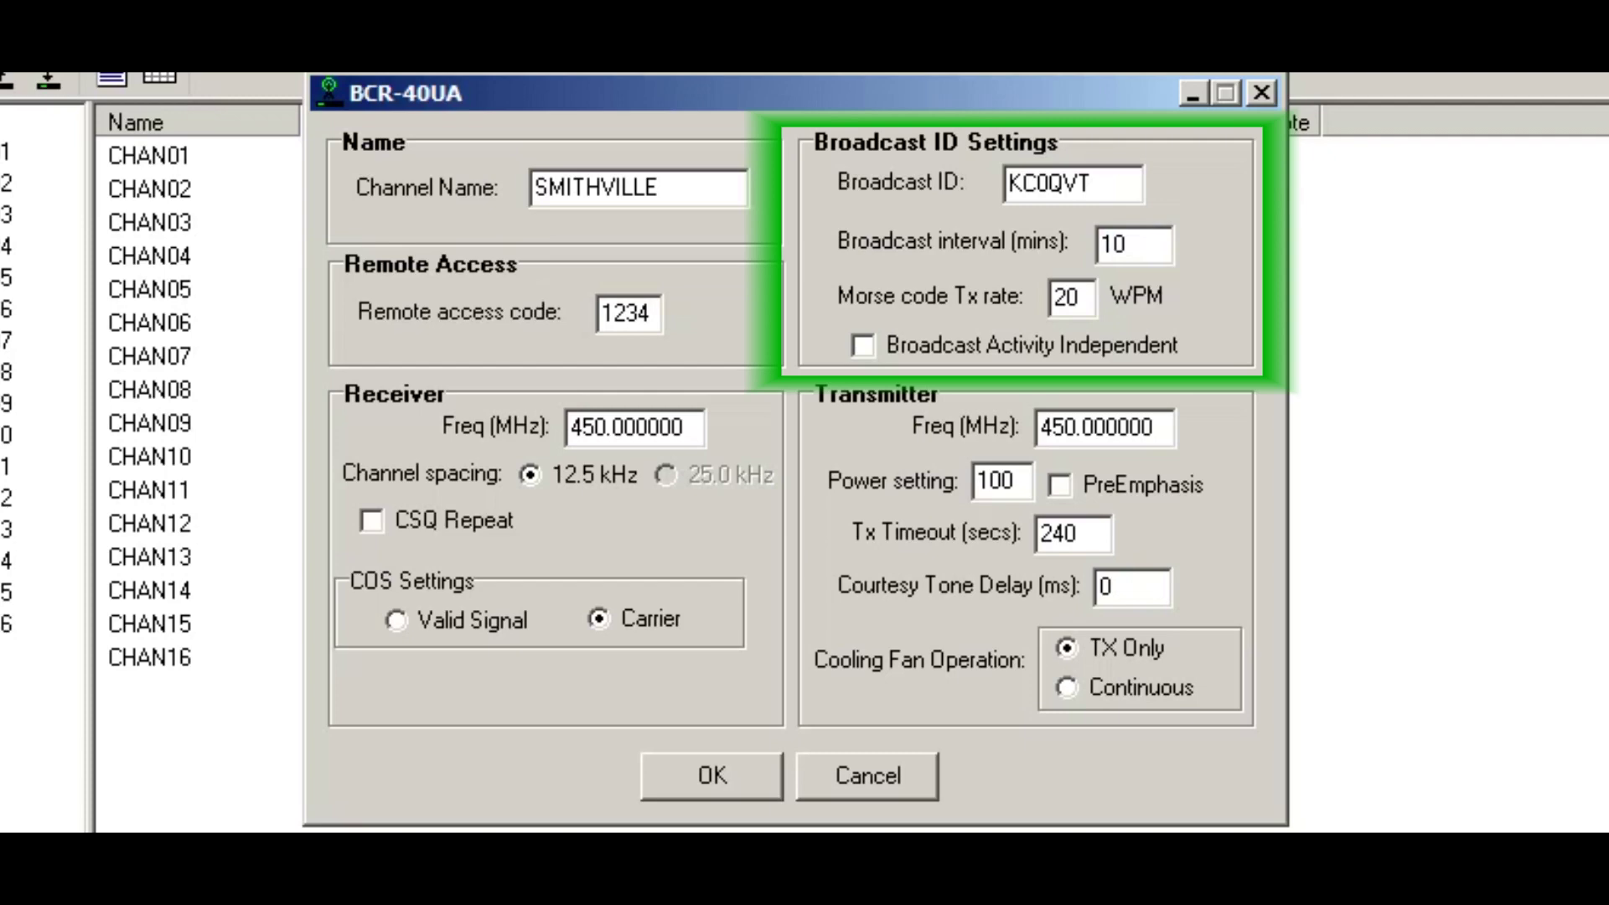
{"action": "key", "text": "Tab"}
{"action": "key", "text": "Tab"}
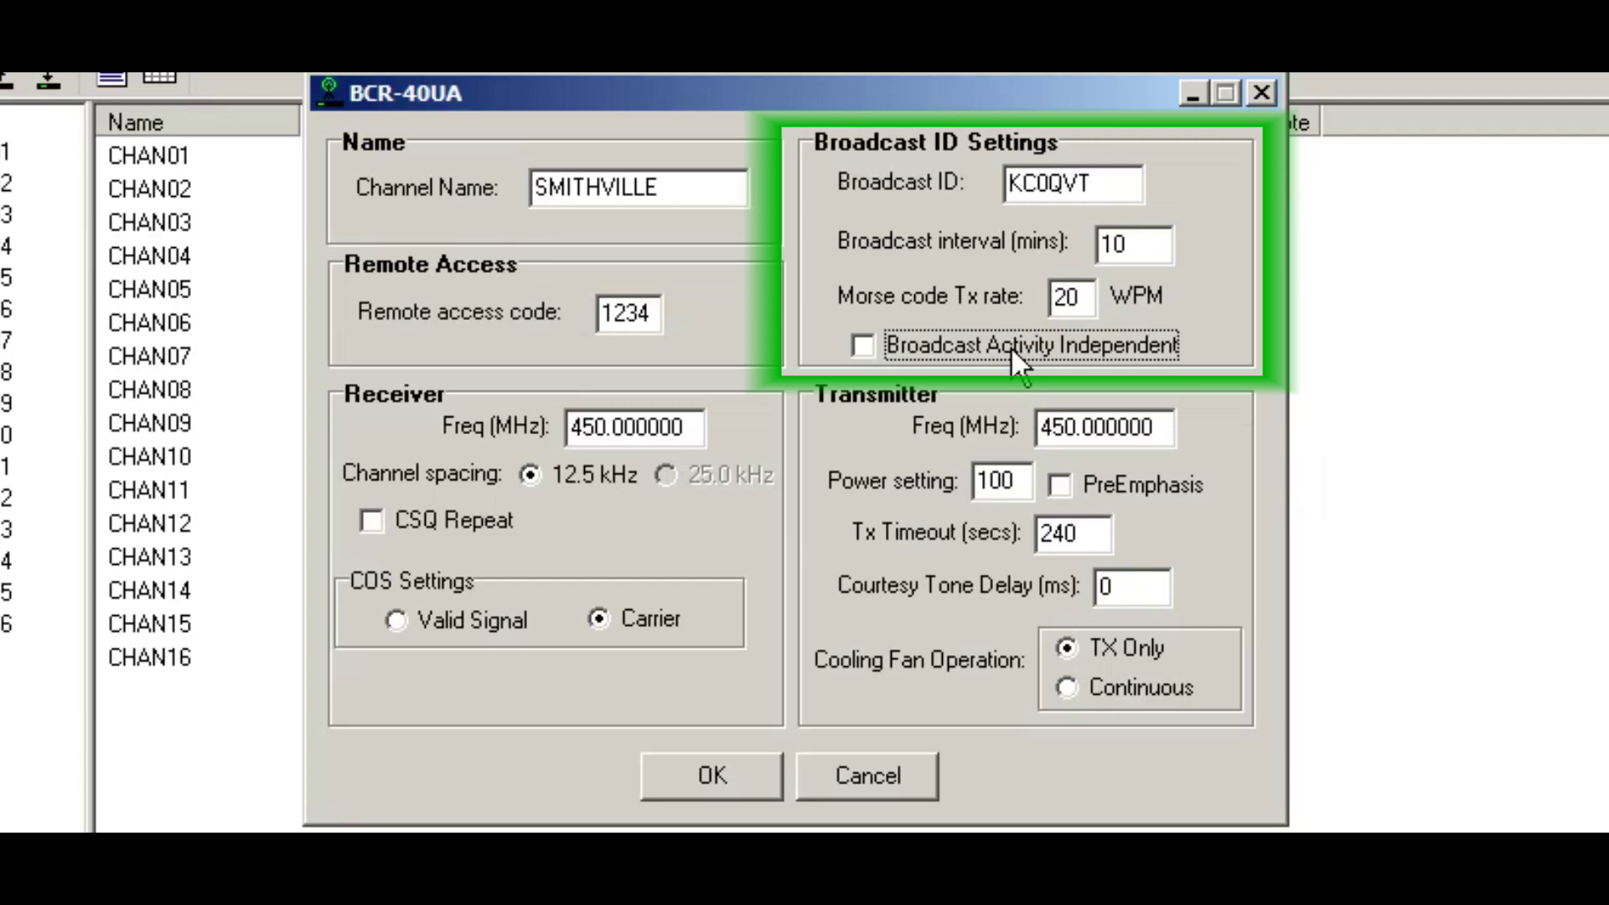
{"action": "left_click", "coordinate": [983, 339]}
{"action": "left_click", "coordinate": [978, 342]}
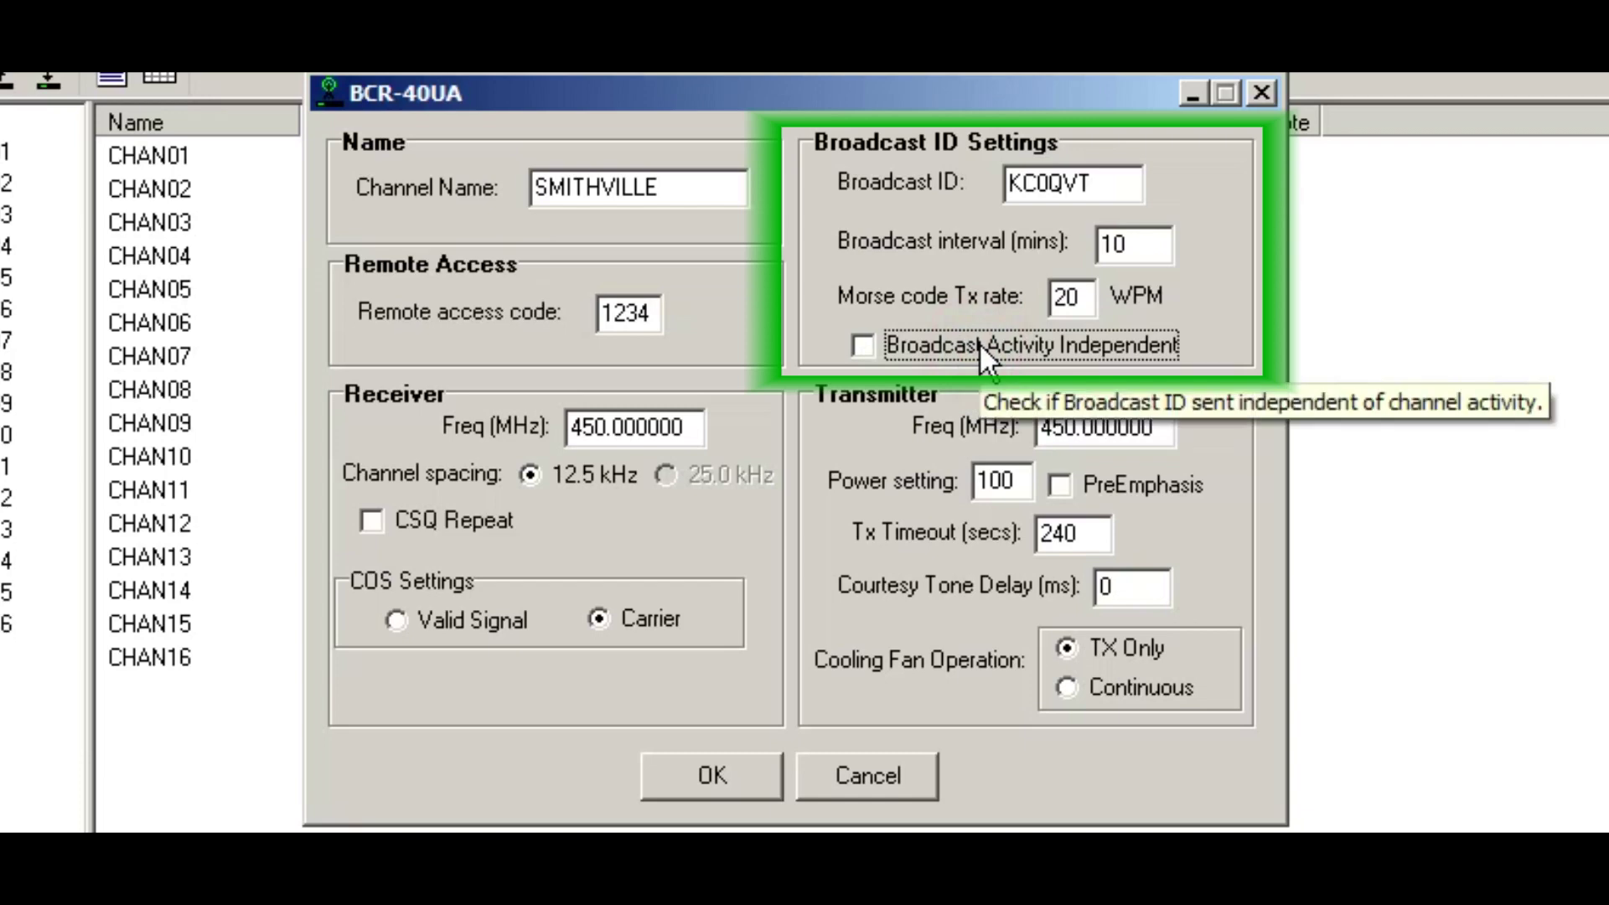
{"action": "left_click", "coordinate": [979, 342]}
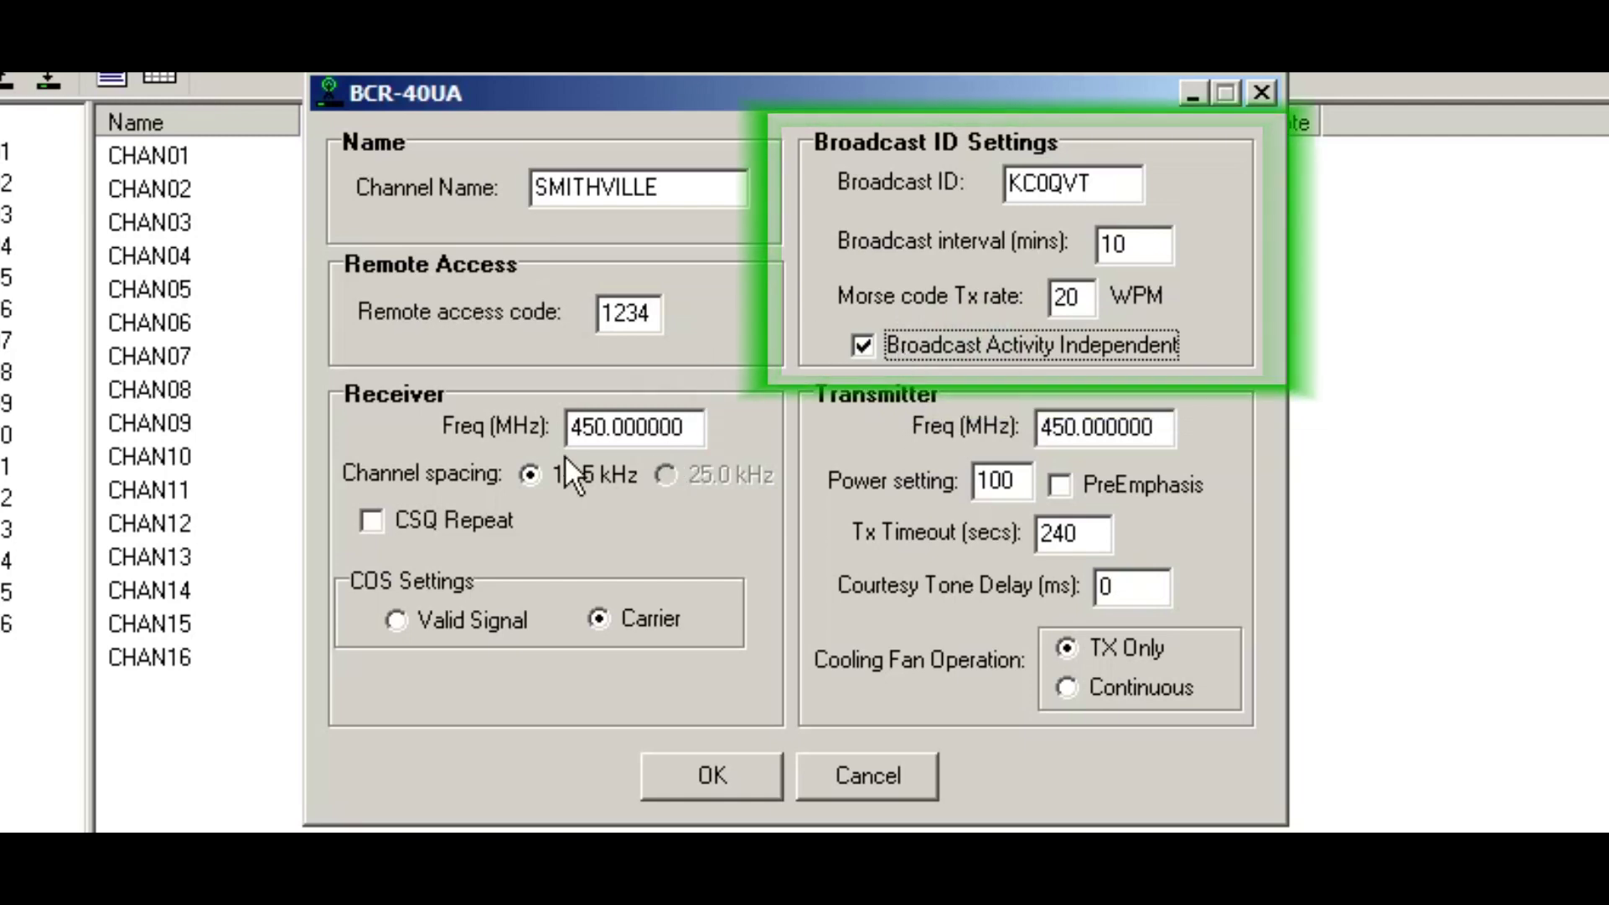
{"action": "key", "text": "Tab"}
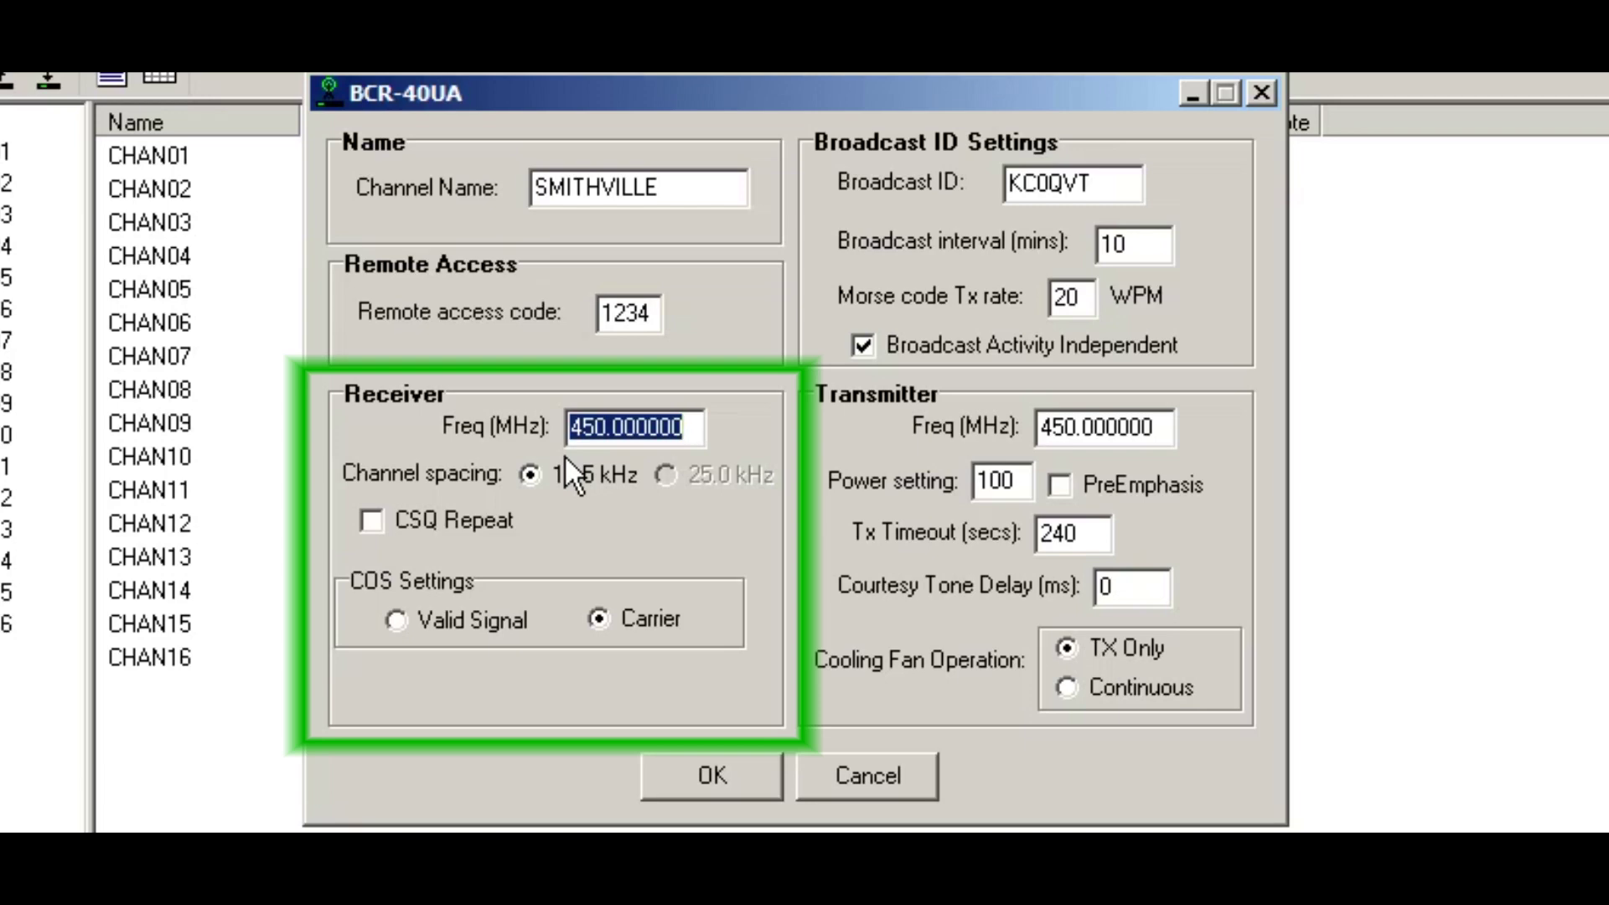
Step: Set the receiver to 449.500000 MHz with 12.5 kHz spacing and Valid Signal COS
{"action": "key", "text": "Home"}
{"action": "key", "text": "Right"}
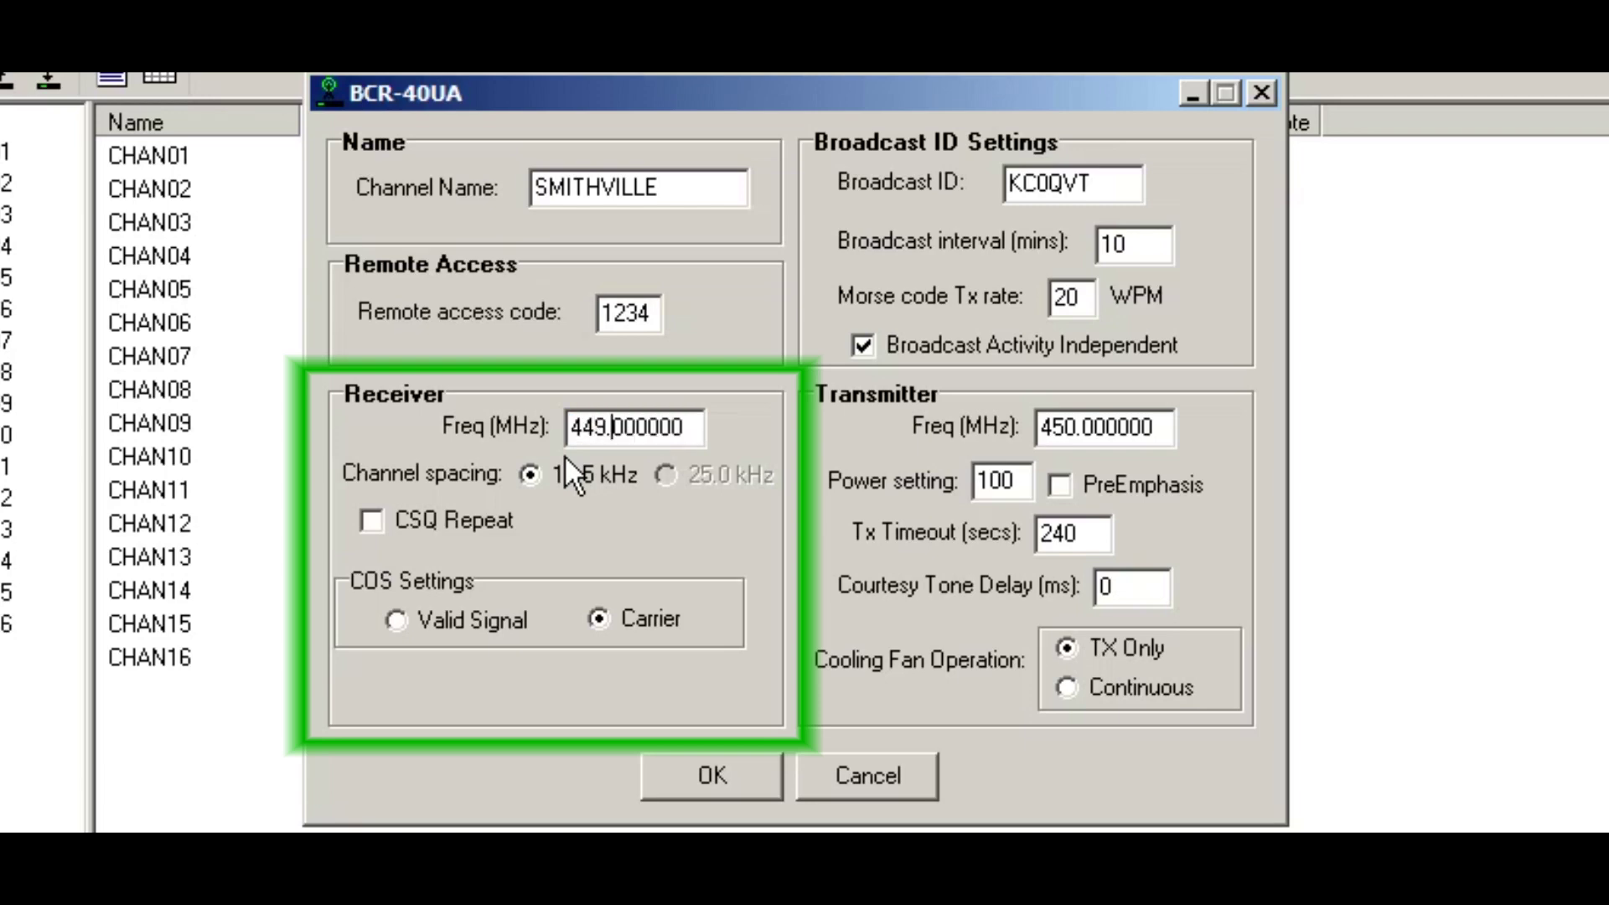
{"action": "type", "text": "5"}
{"action": "left_click", "coordinate": [565, 457]}
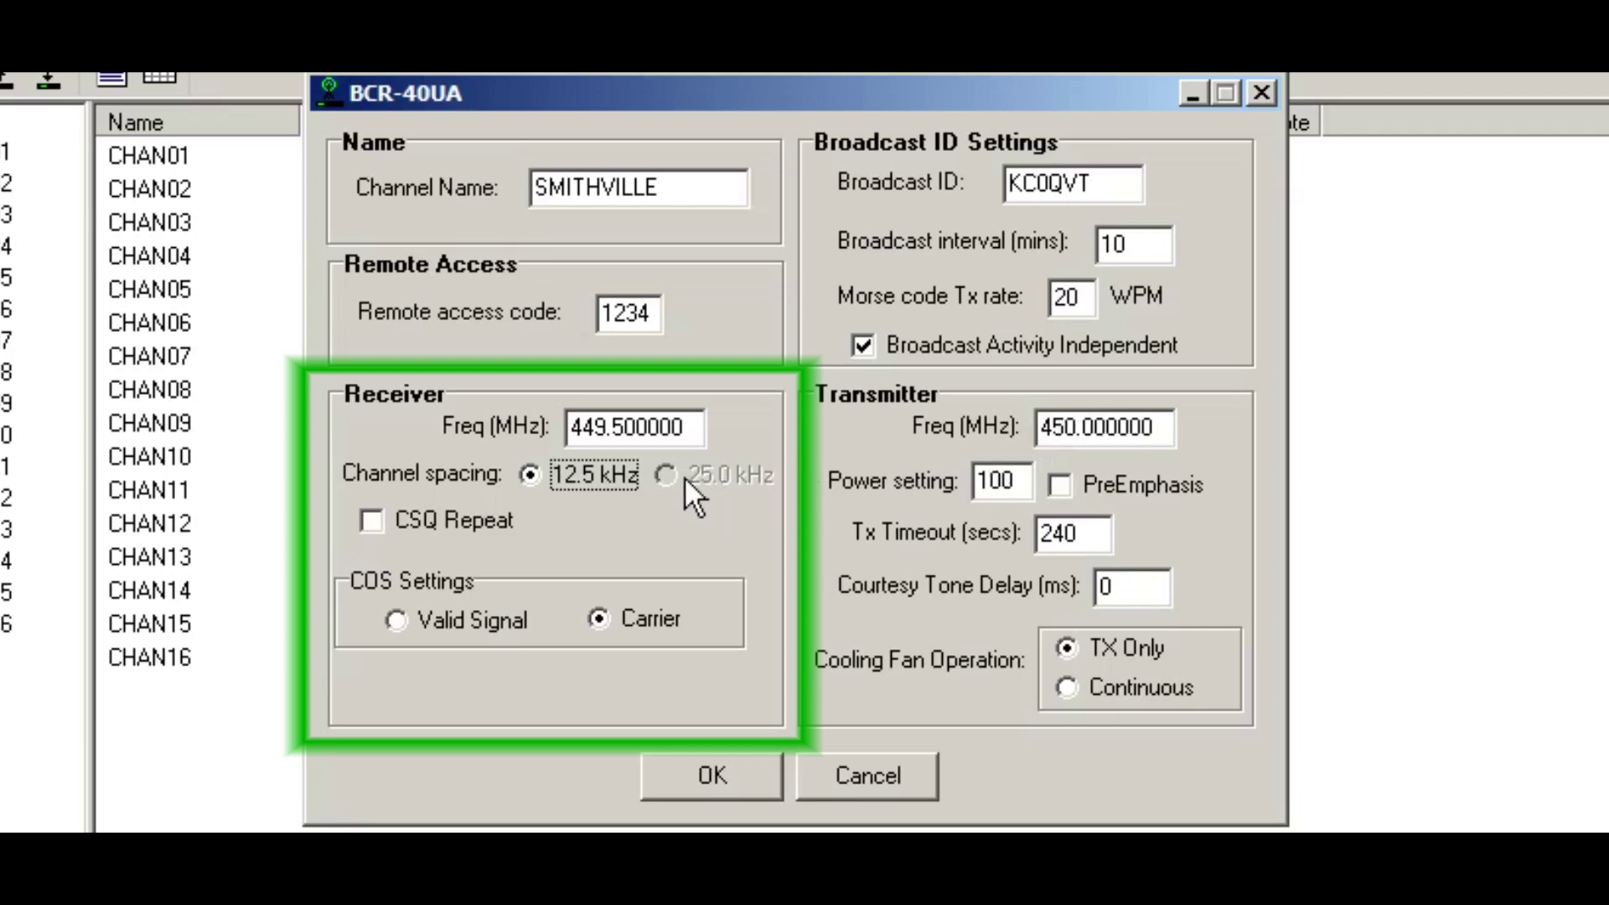
{"action": "key", "text": "Tab"}
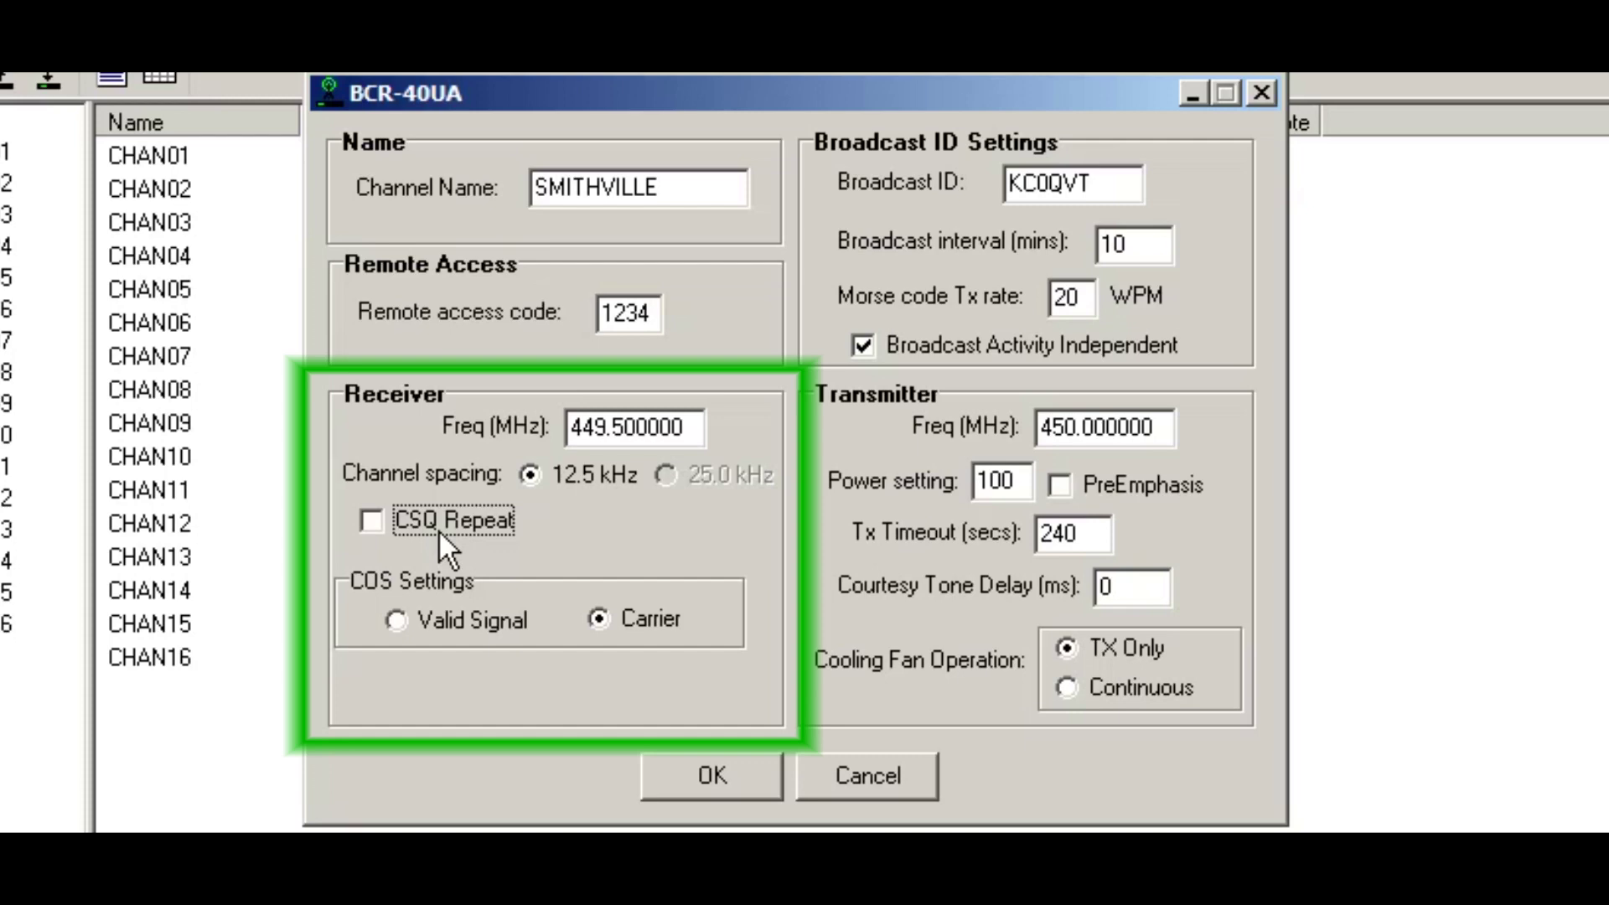
{"action": "key", "text": "Tab"}
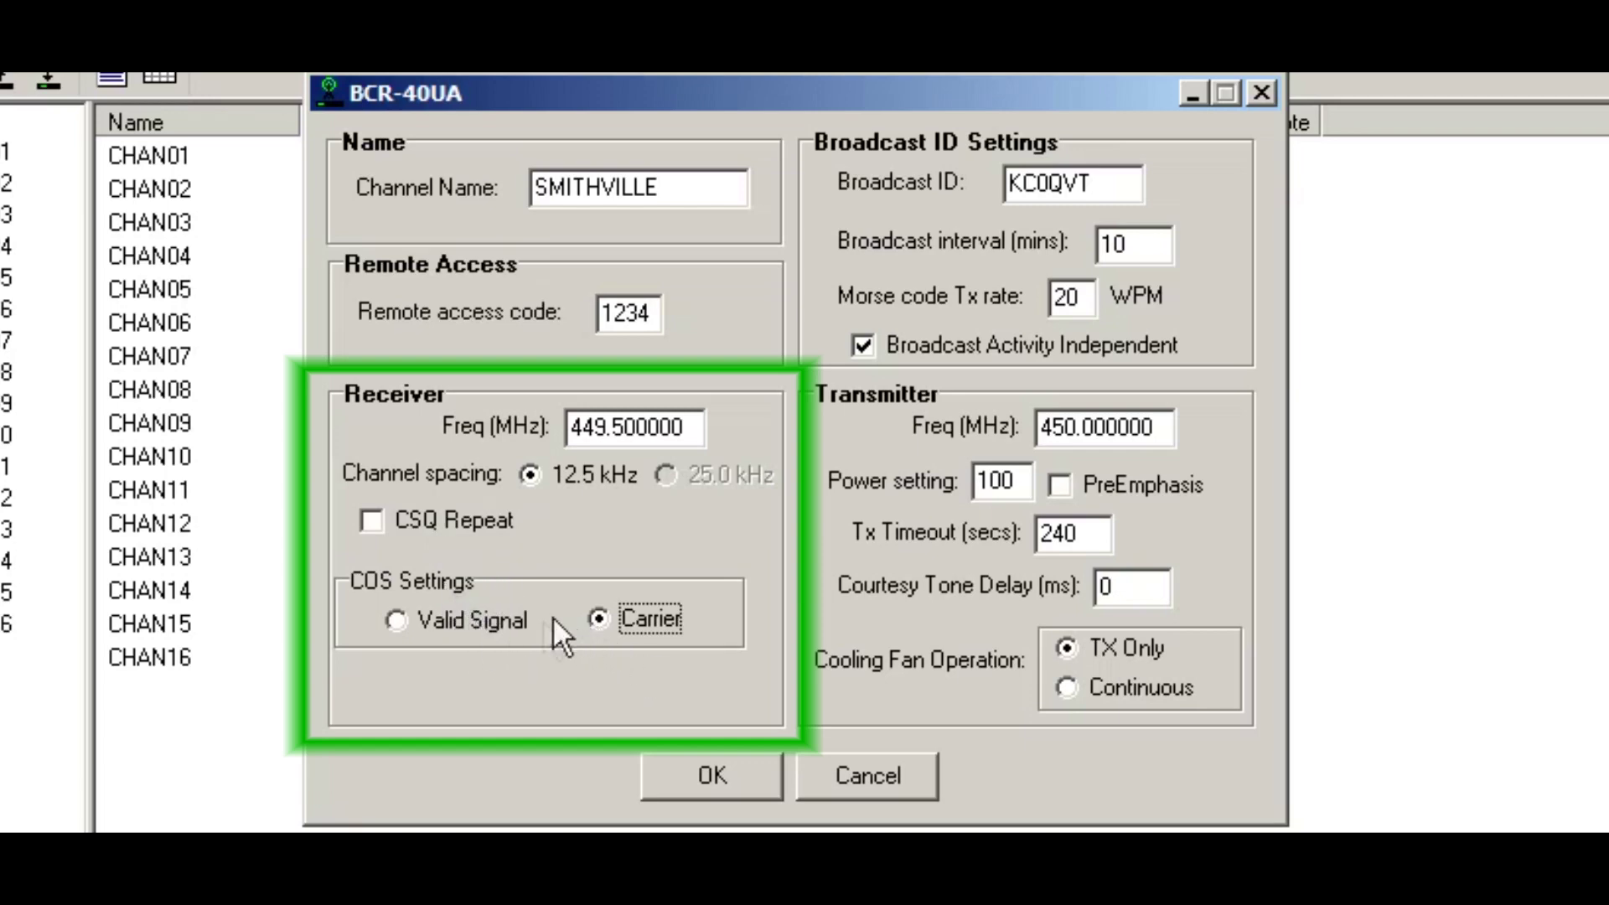
{"action": "left_click", "coordinate": [498, 617]}
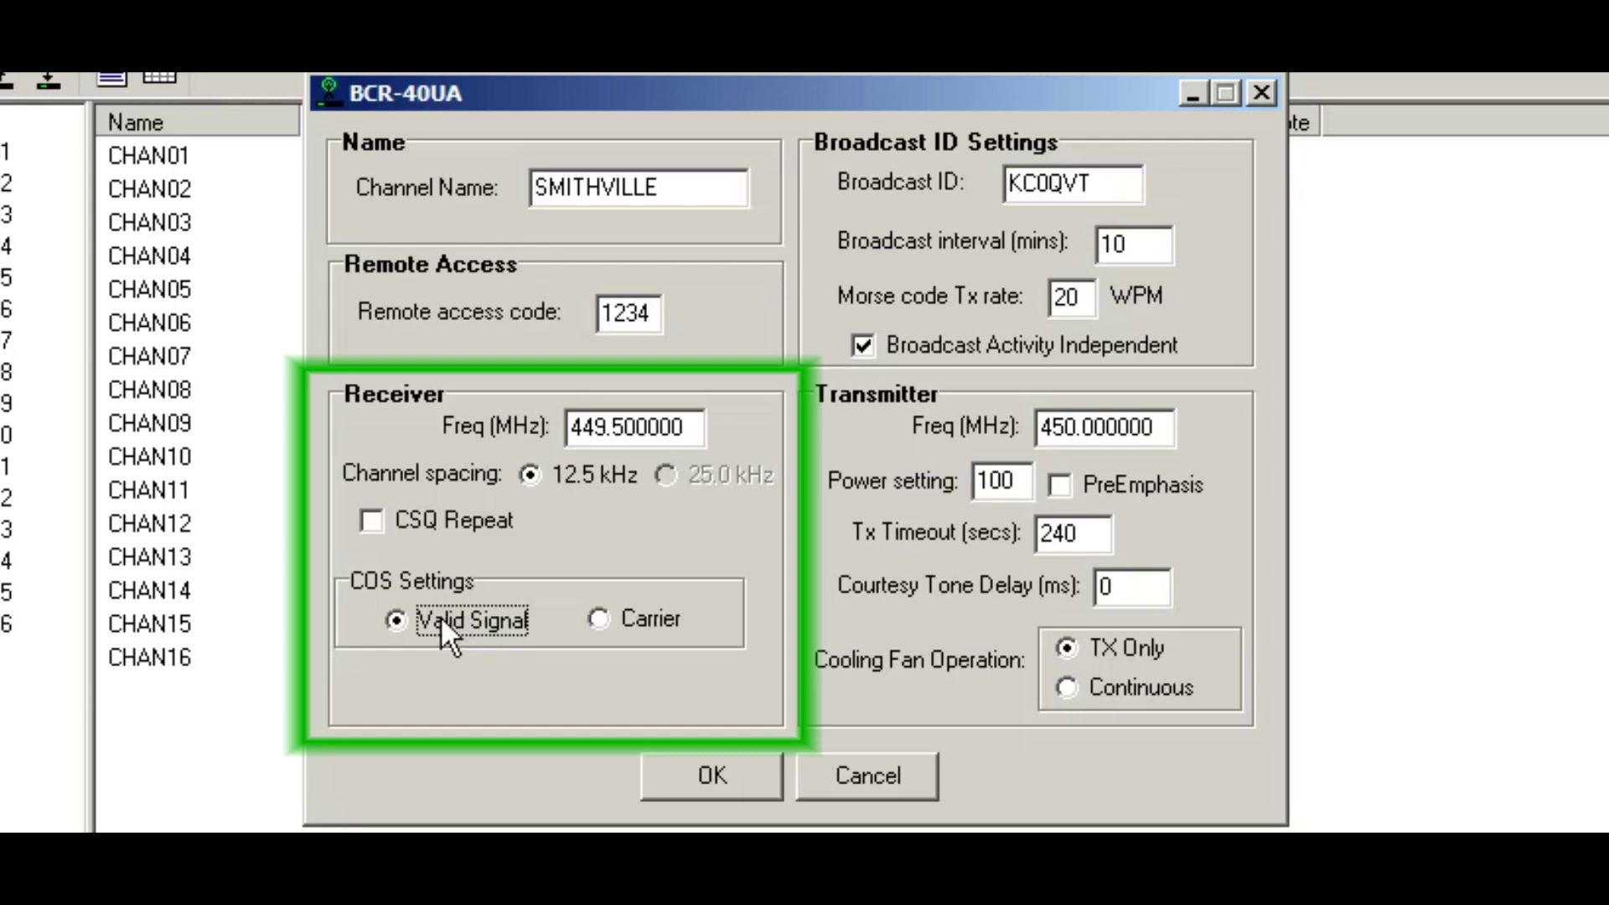
{"action": "key", "text": "Tab"}
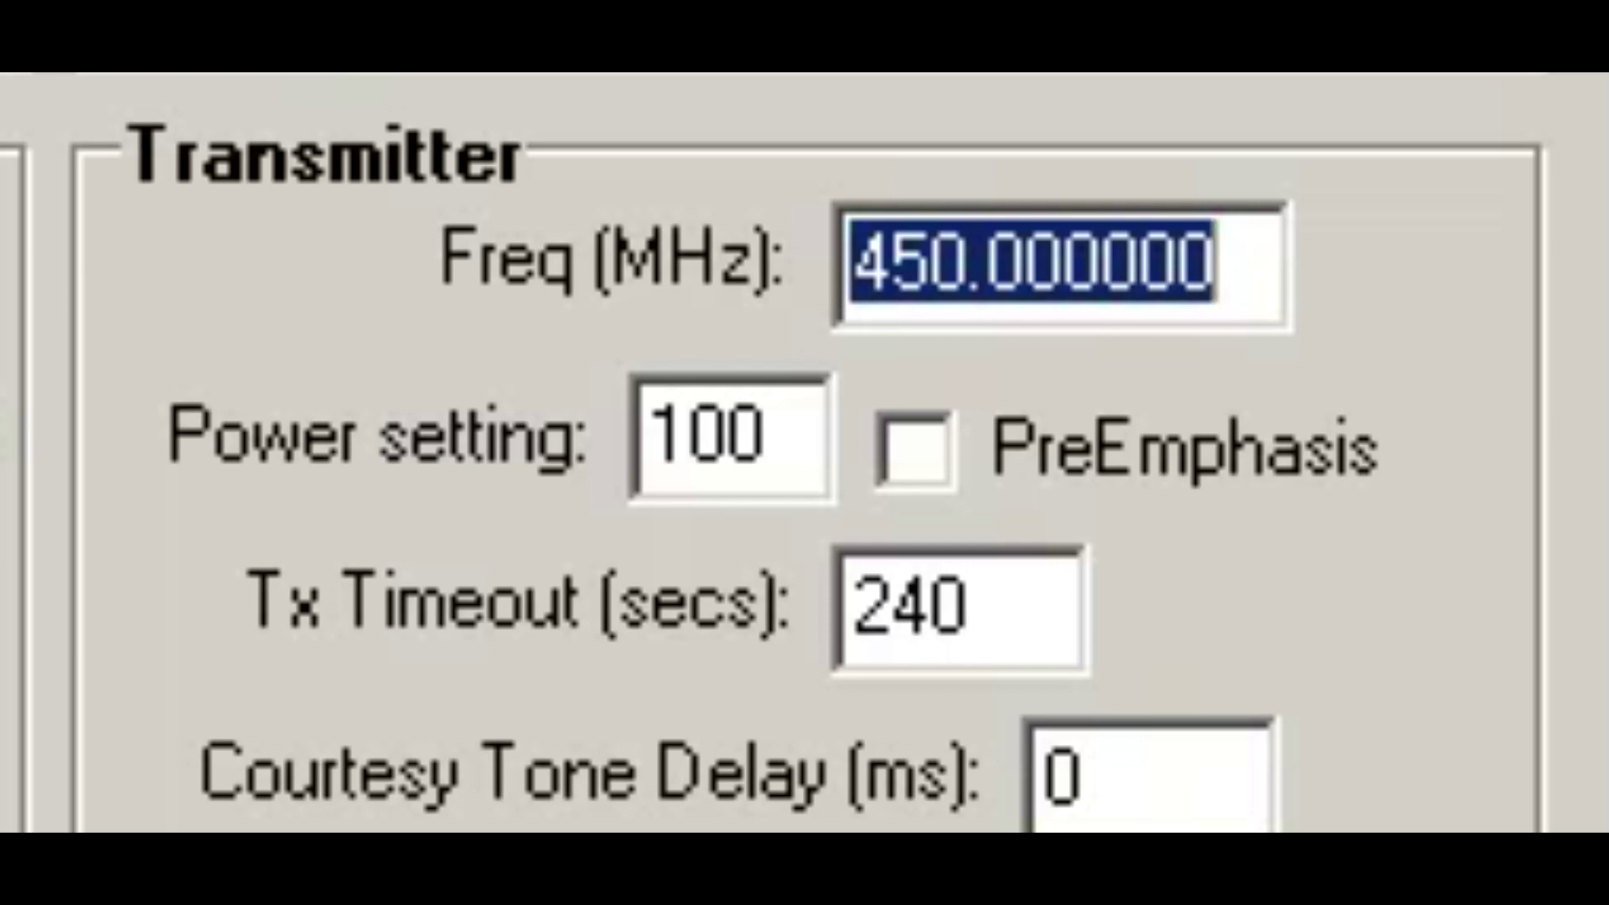
{"action": "left_click", "coordinate": [886, 261]}
{"action": "key", "text": "Delete"}
{"action": "type", "text": "4"}
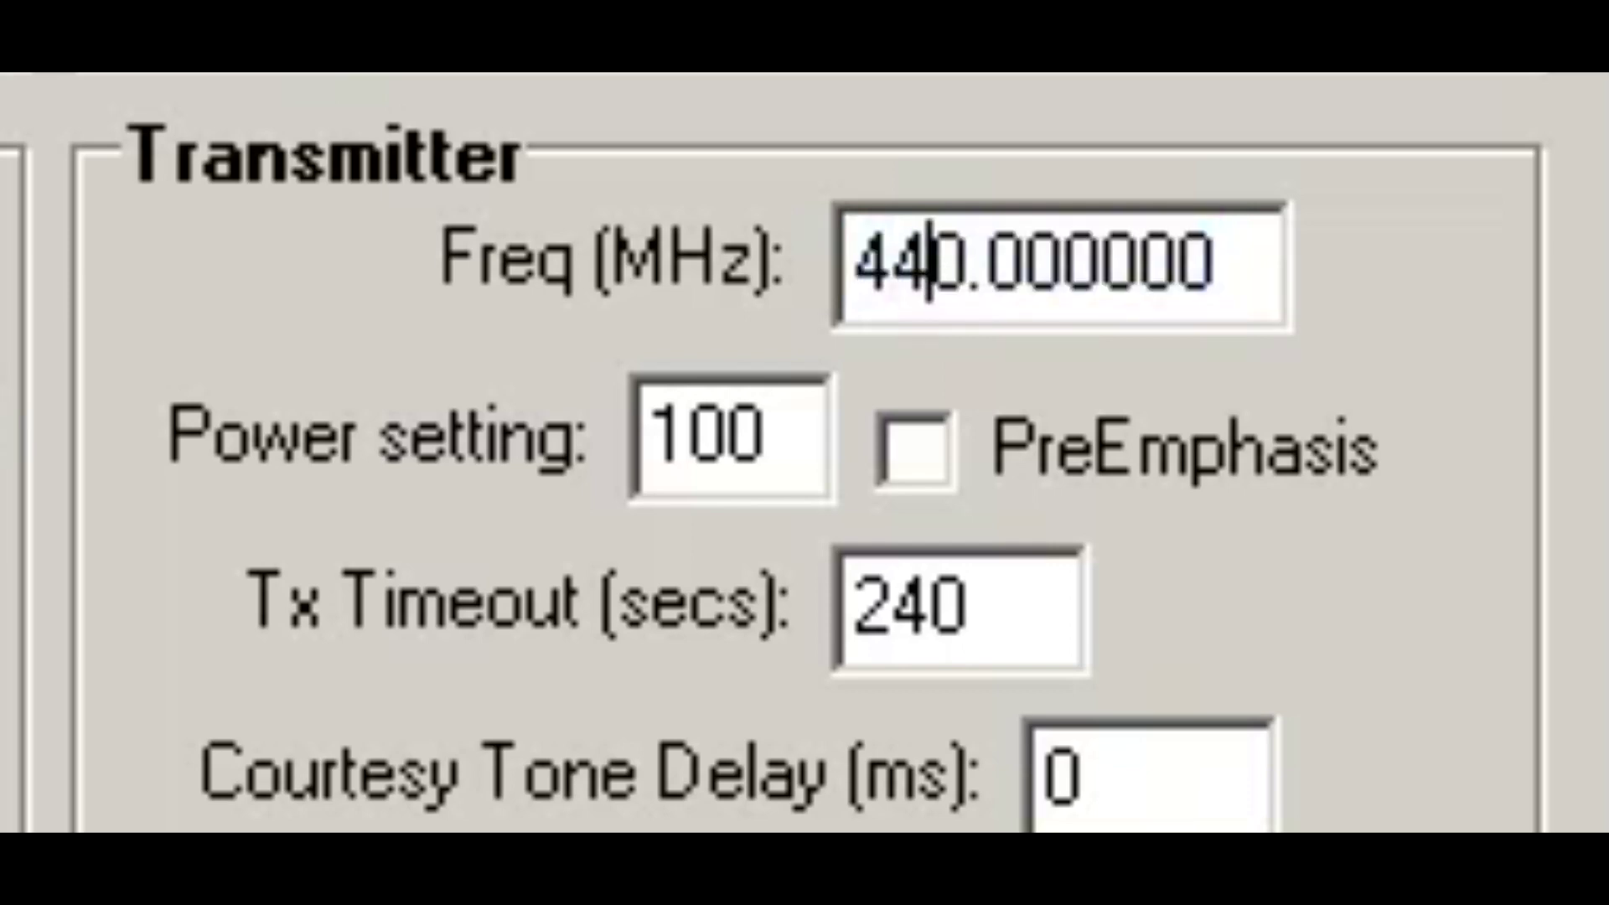
{"action": "key", "text": "Delete"}
{"action": "type", "text": "4"}
{"action": "key", "text": "Right"}
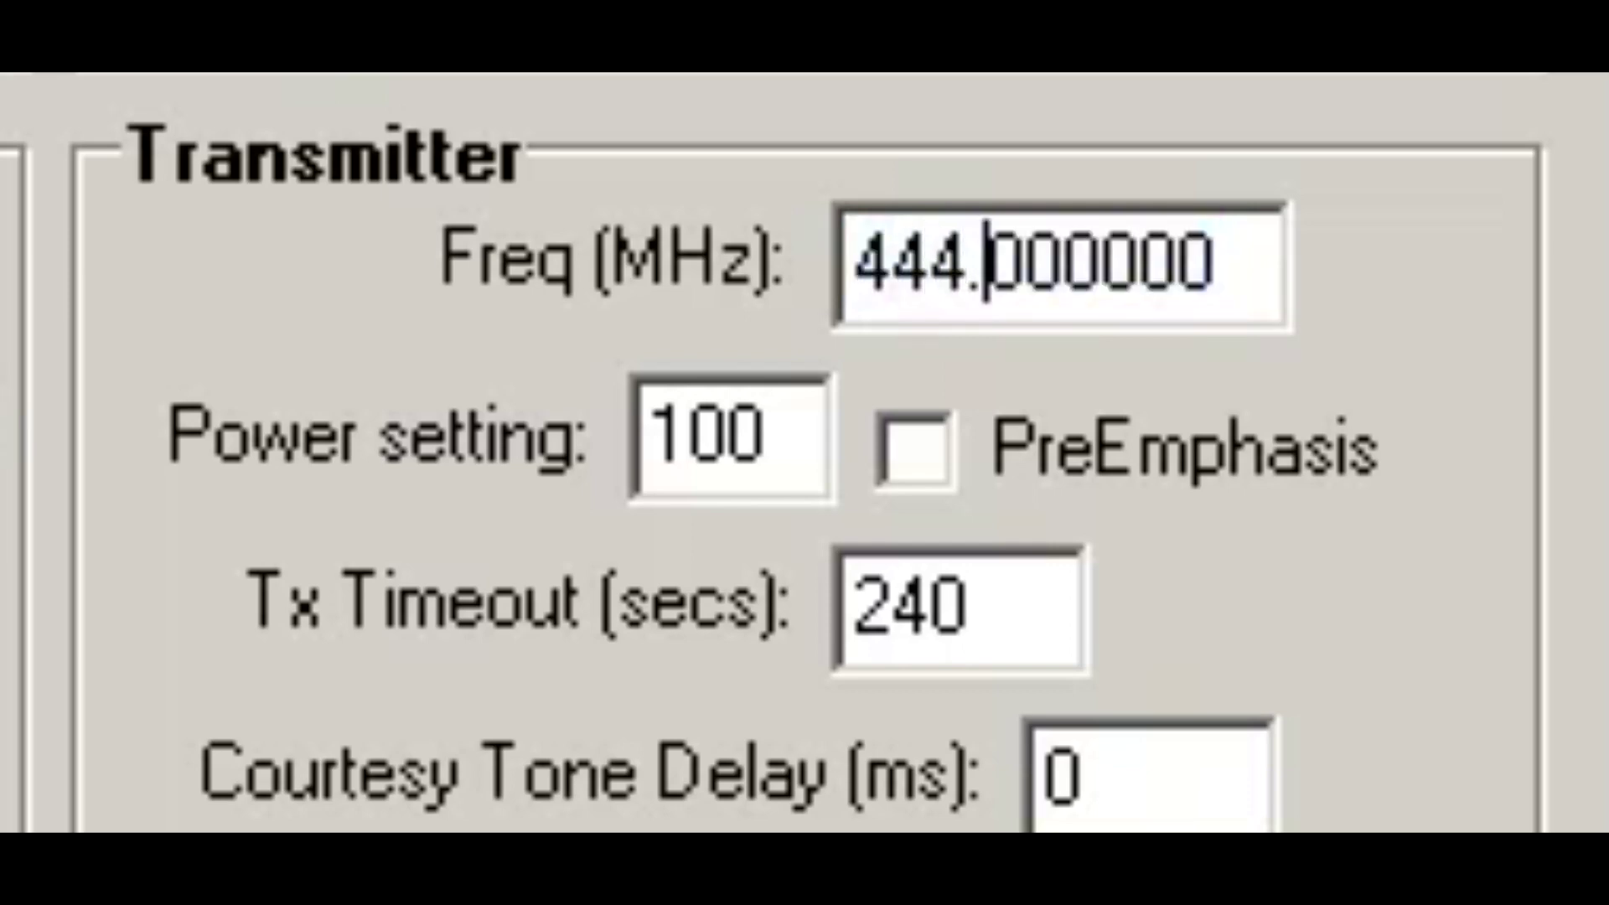
{"action": "key", "text": "Delete"}
{"action": "type", "text": "5"}
{"action": "key", "text": "Tab"}
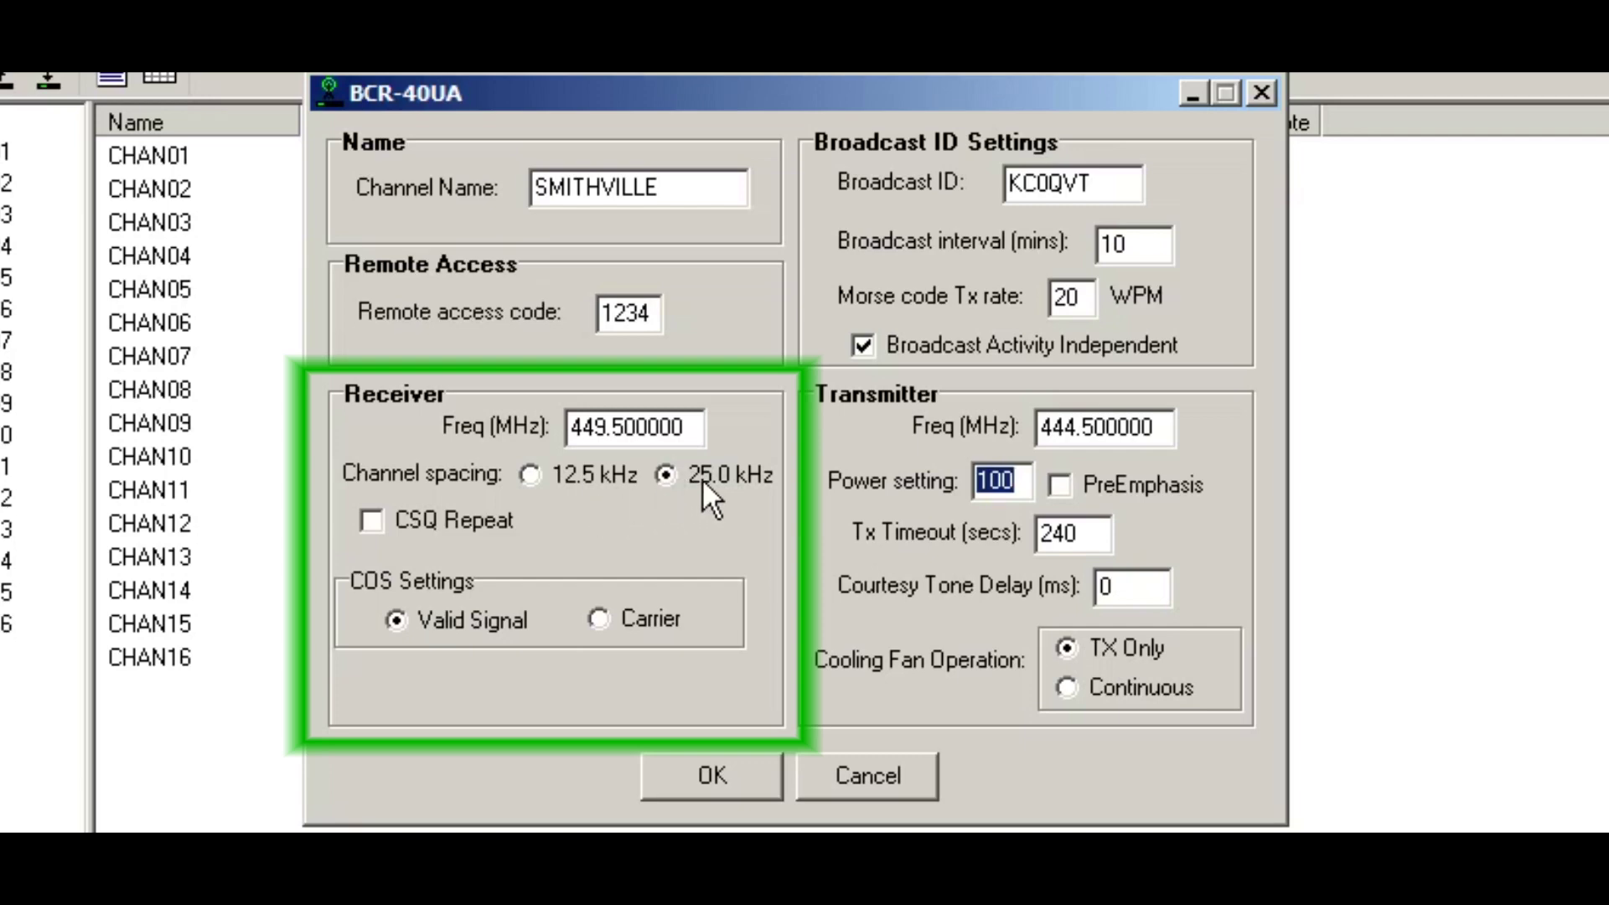
{"action": "left_click", "coordinate": [585, 466]}
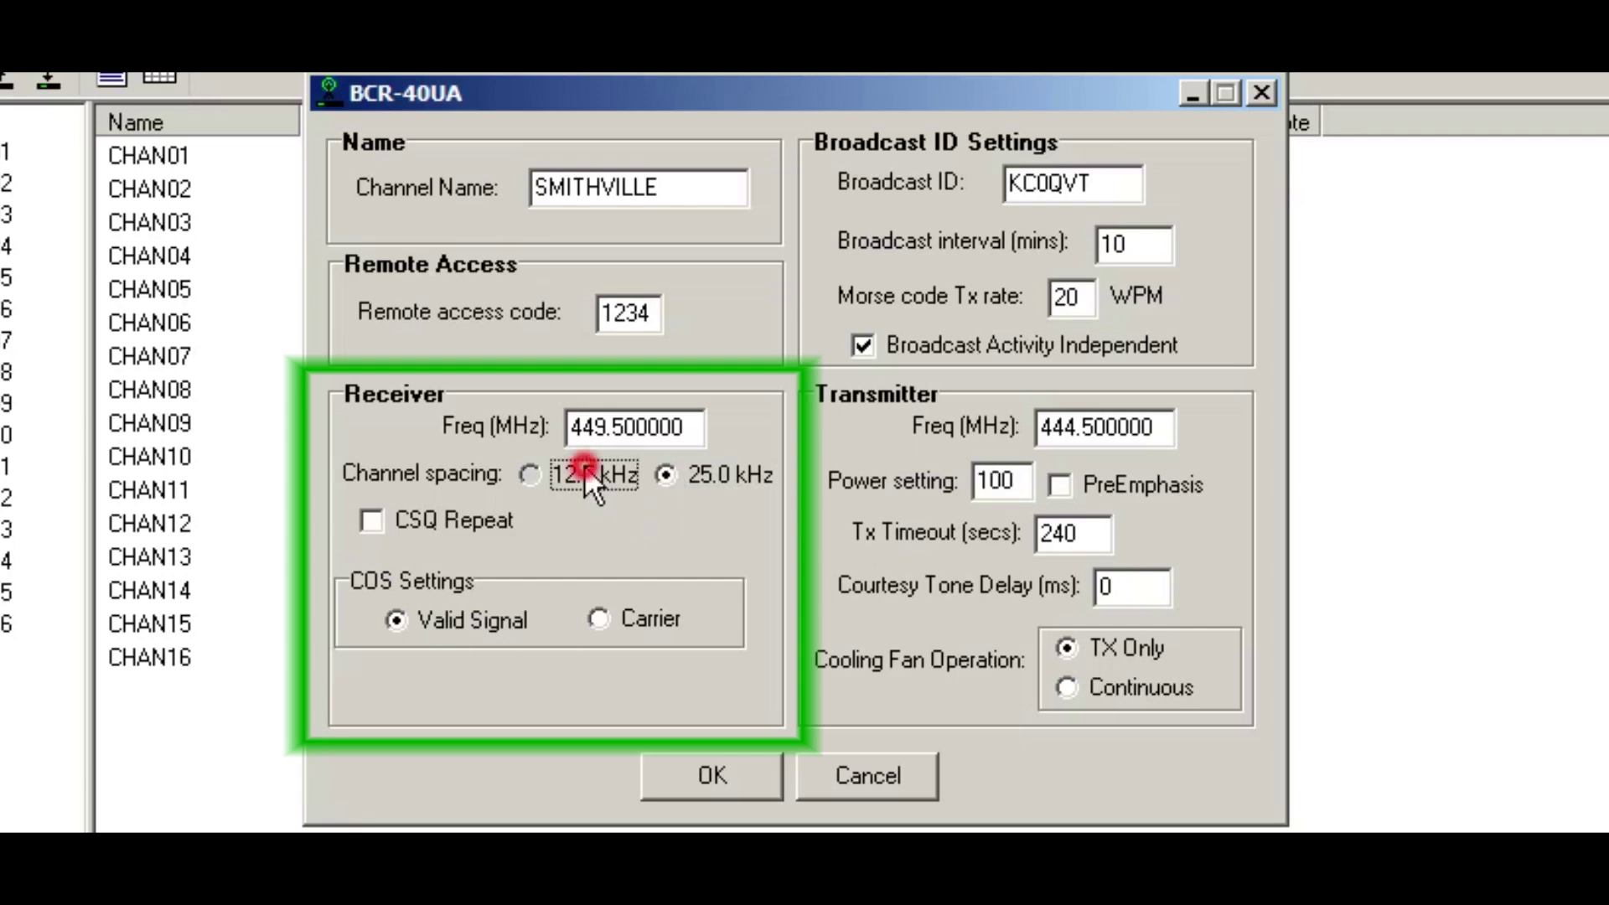
{"action": "left_click", "coordinate": [702, 476]}
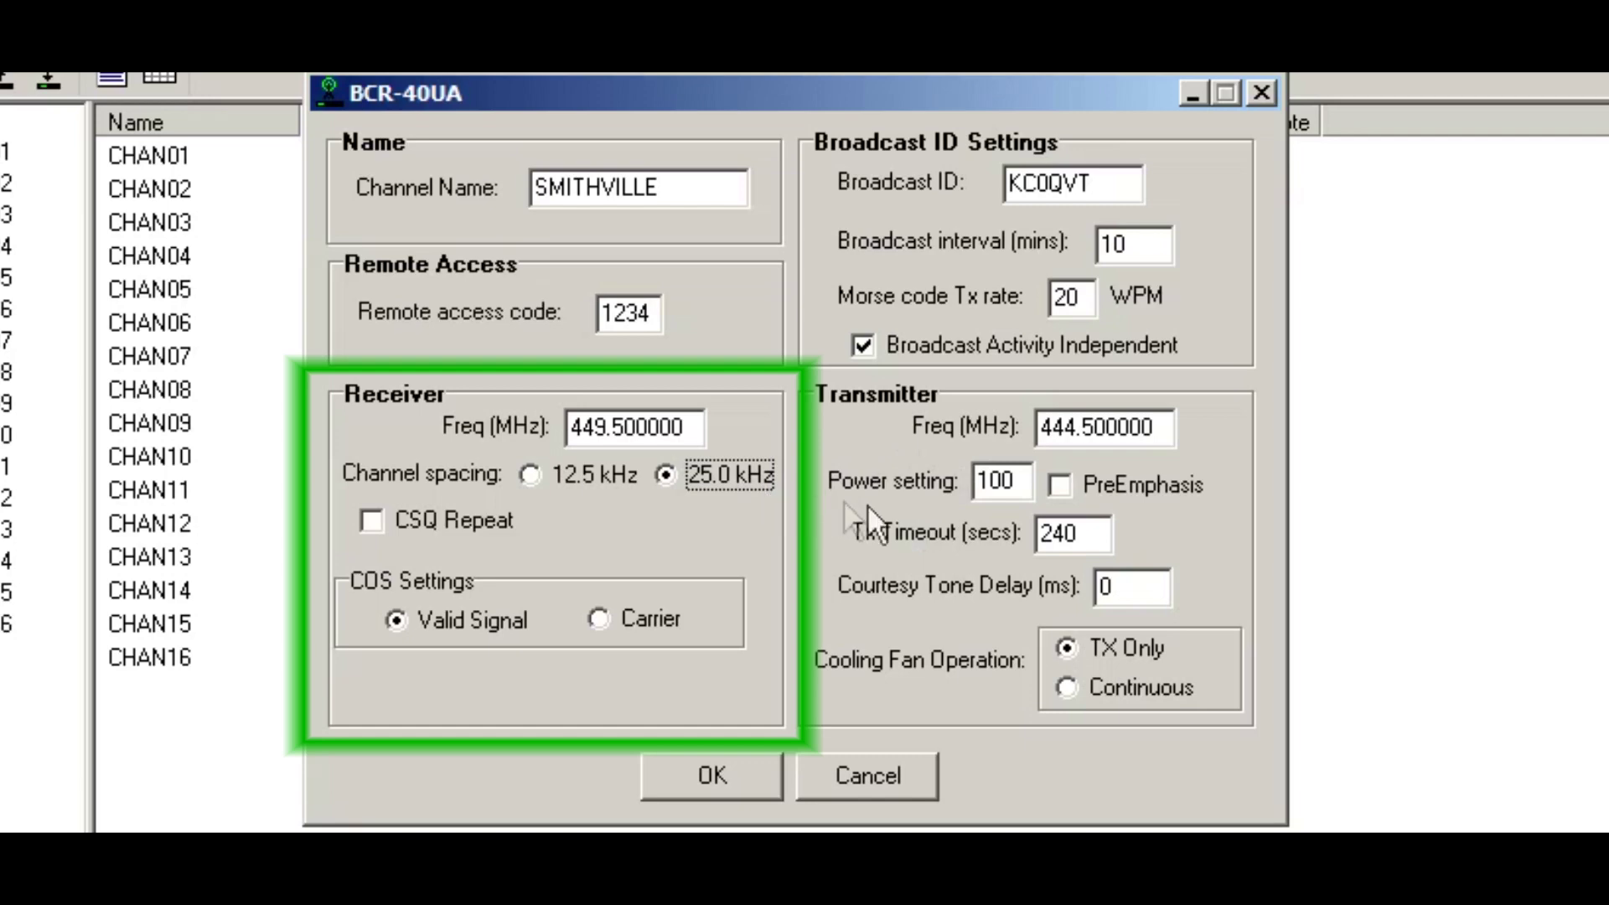
Step: Change the transmitter power from 100 to 400 and enable PreEmphasis
{"action": "left_click", "coordinate": [1028, 484]}
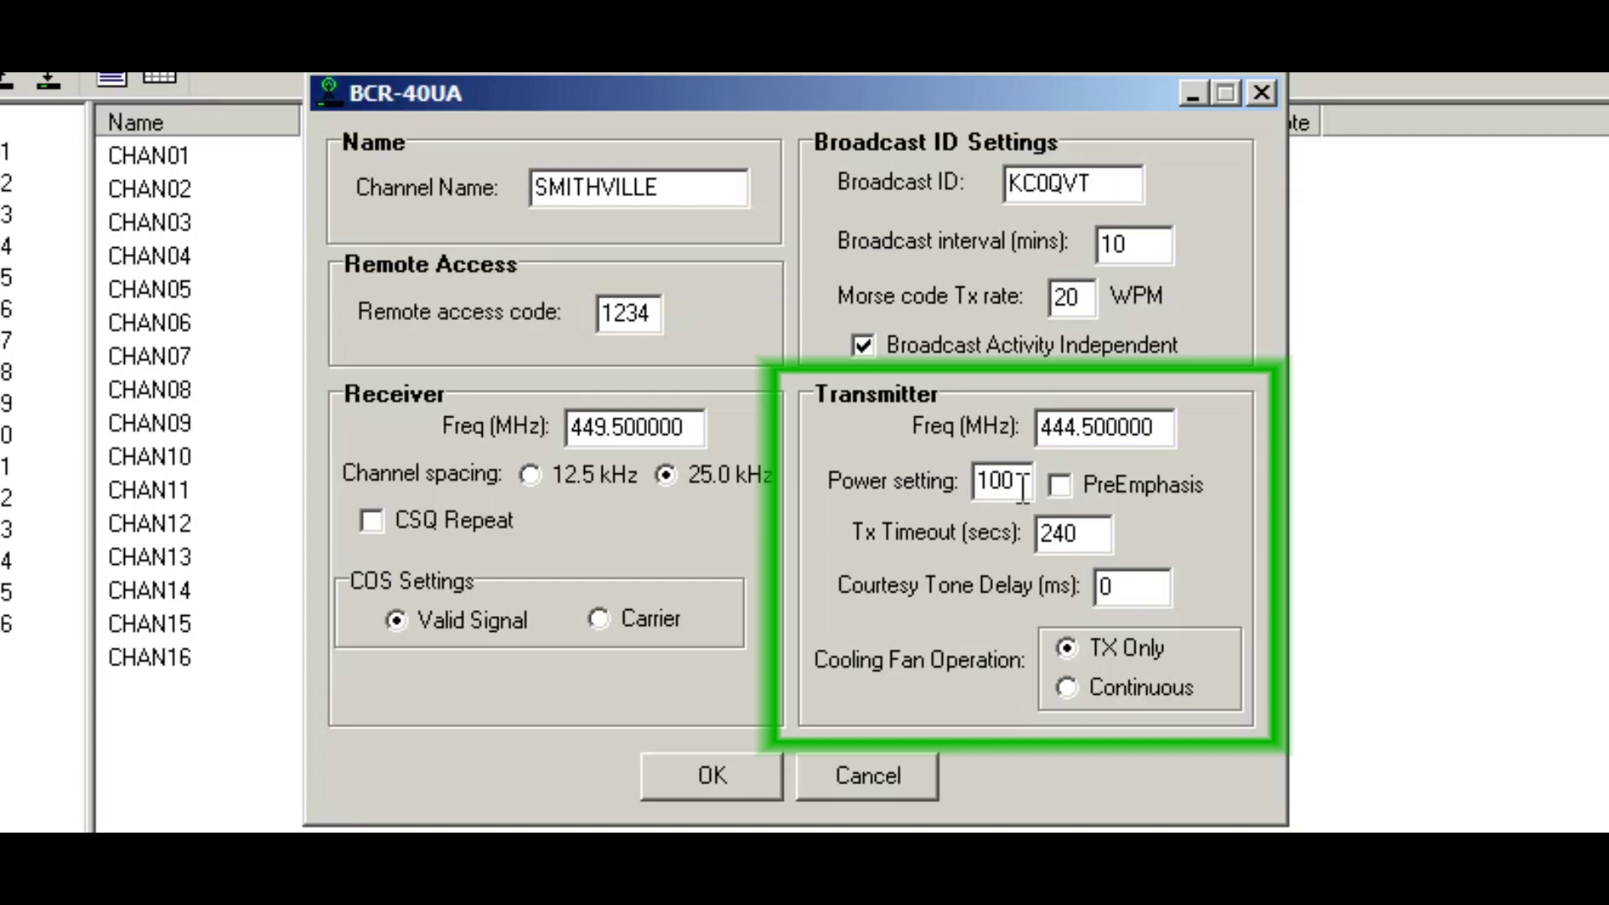
{"action": "left_click", "coordinate": [1022, 489]}
{"action": "left_click", "coordinate": [1023, 489]}
{"action": "left_click_drag", "start_coordinate": [1022, 488], "coordinate": [942, 490]}
{"action": "type", "text": "400"}
{"action": "key", "text": "Tab"}
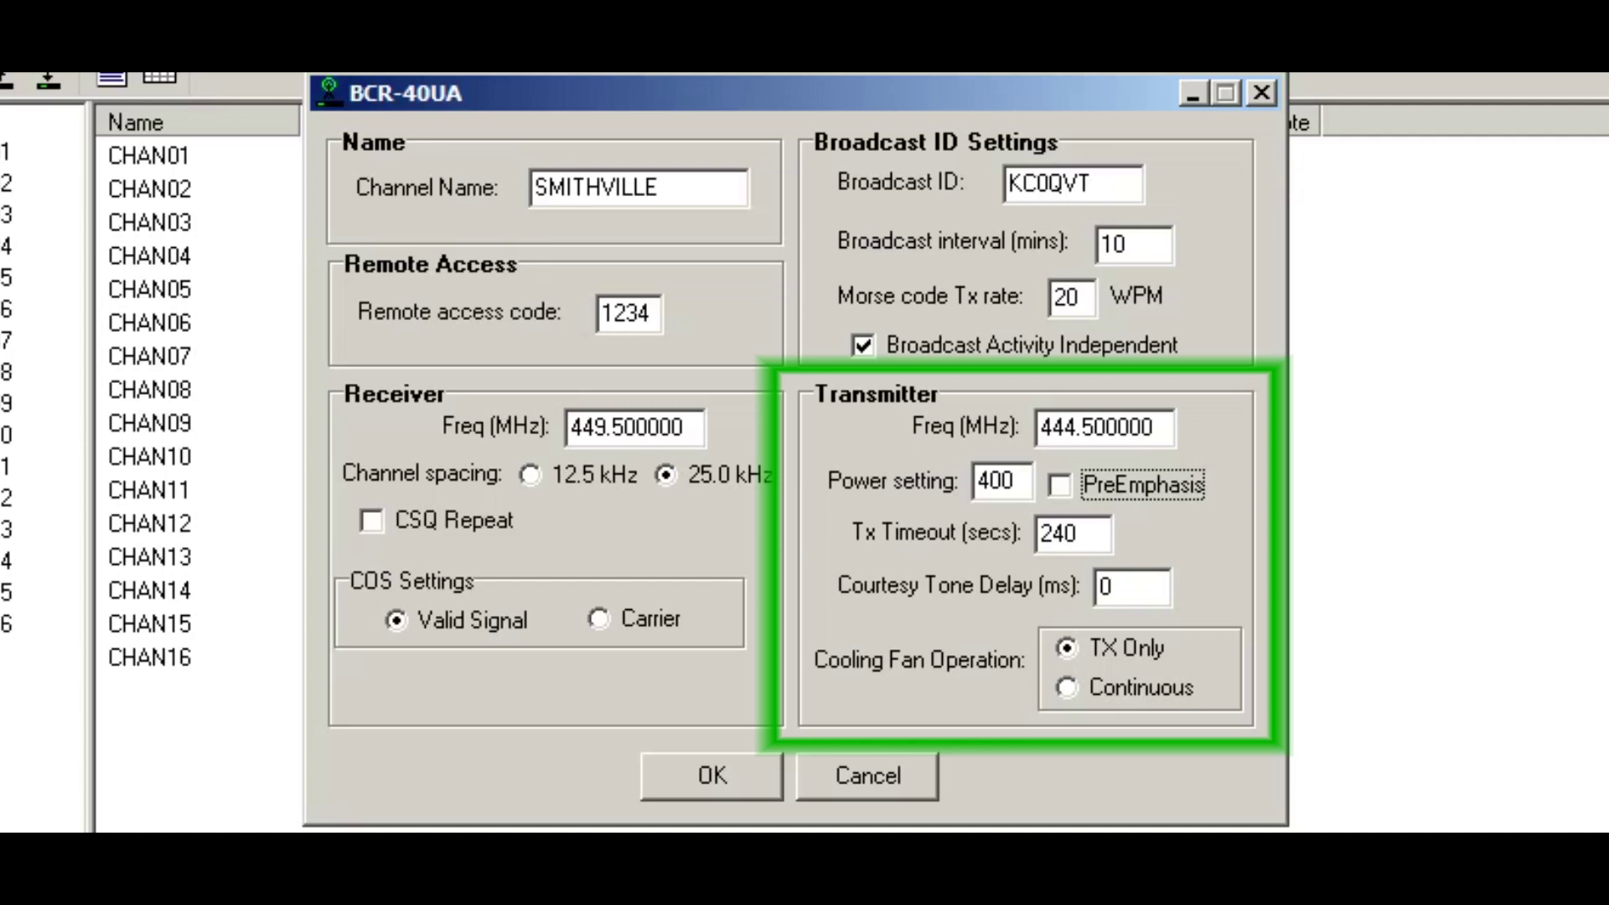
{"action": "key", "text": "space"}
{"action": "key", "text": "Tab"}
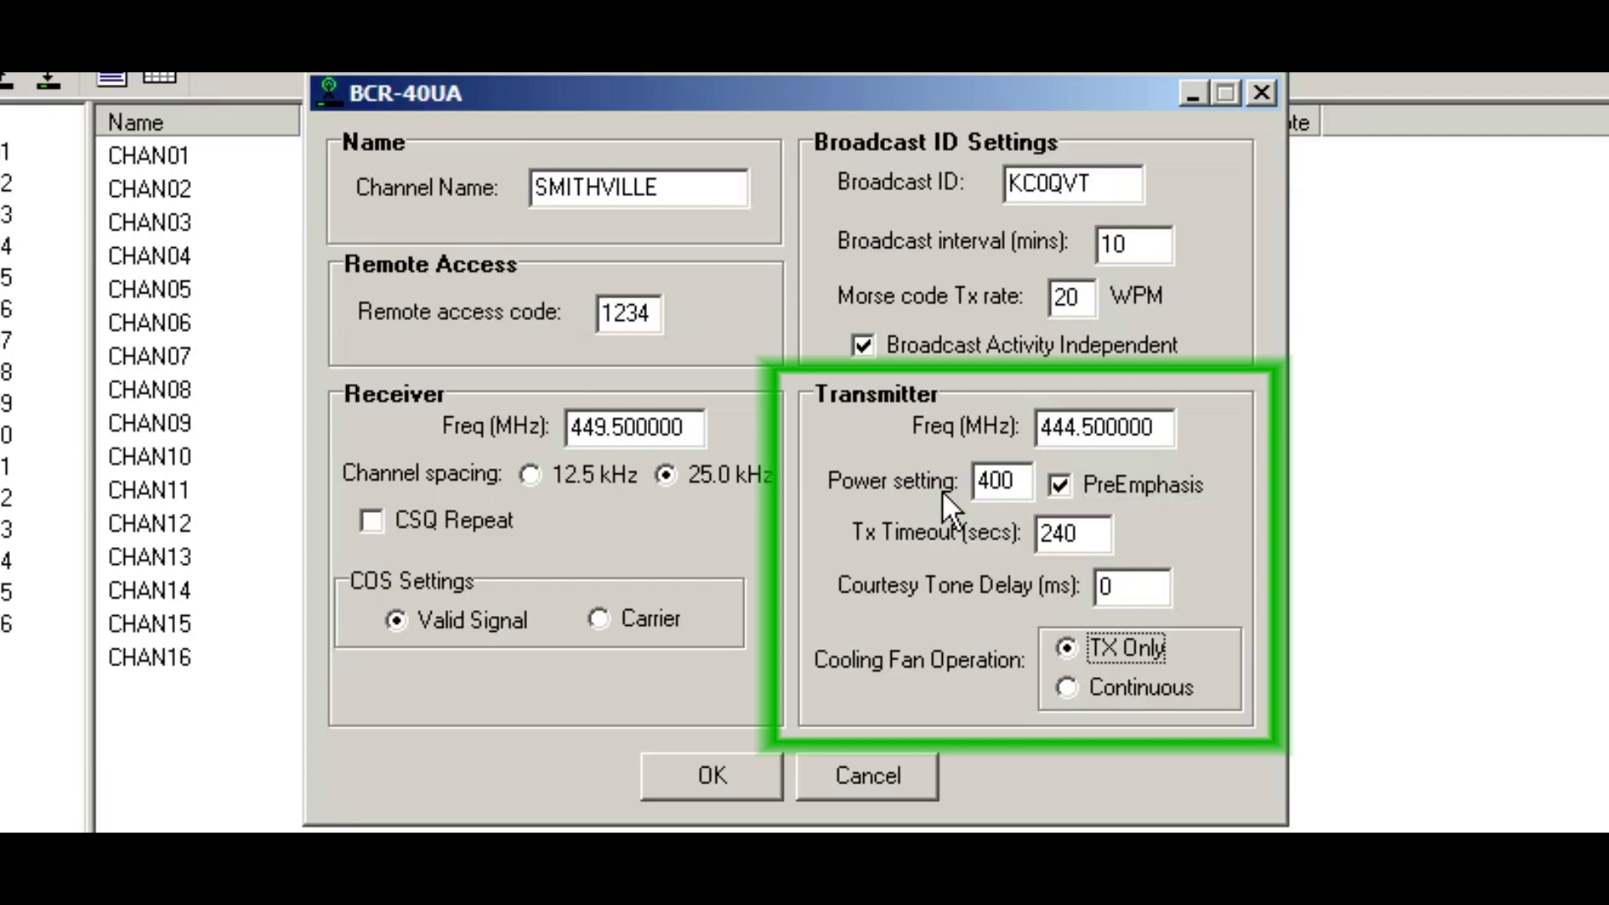
{"action": "left_click", "coordinate": [1081, 536]}
{"action": "mouse_move", "coordinate": [1099, 536]}
Step: Set Tx timeout to 180 seconds and courtesy tone delay to 600 ms, then apply SMITHVILLE
{"action": "double_click", "coordinate": [1078, 533]}
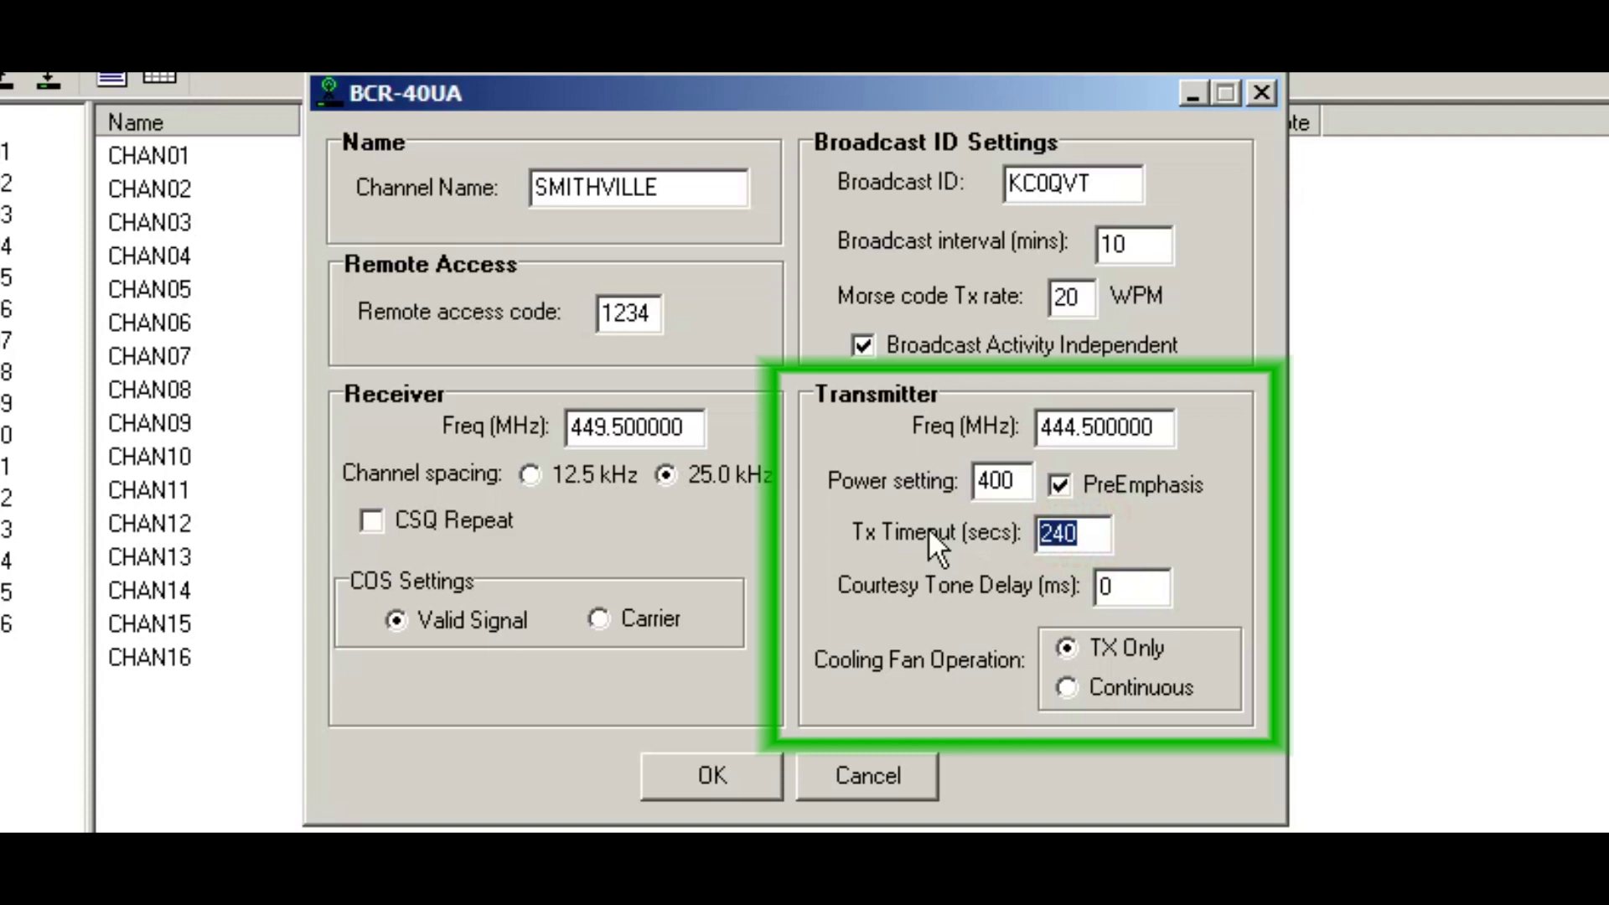
{"action": "type", "text": "180"}
{"action": "key", "text": "Tab"}
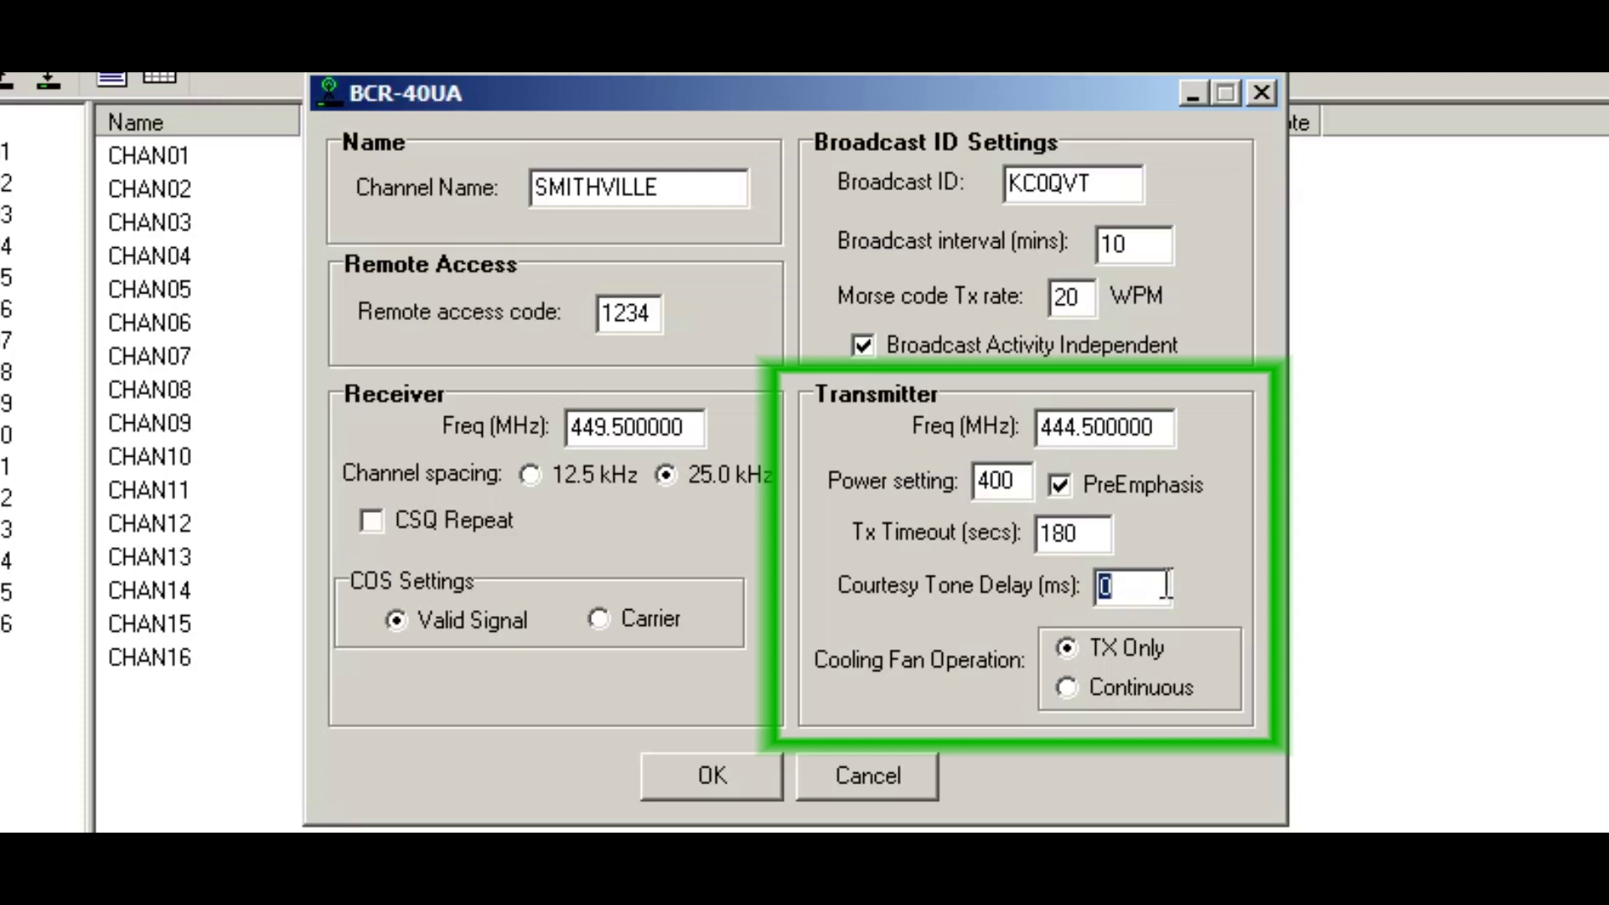
{"action": "type", "text": "600"}
{"action": "key", "text": "Tab"}
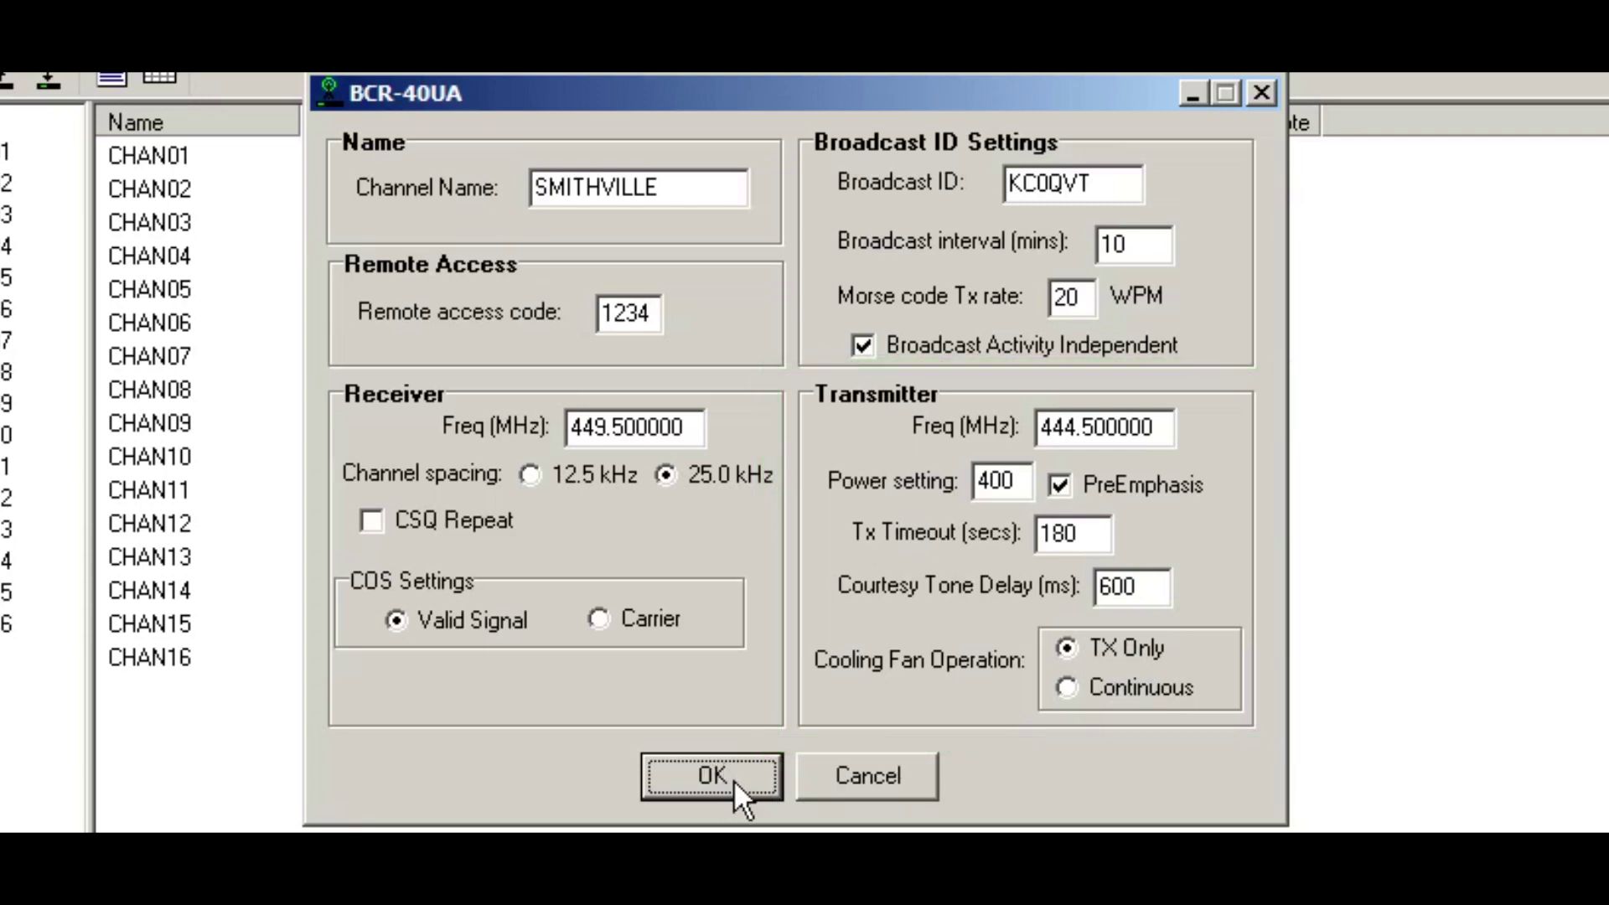
{"action": "left_click", "coordinate": [712, 776]}
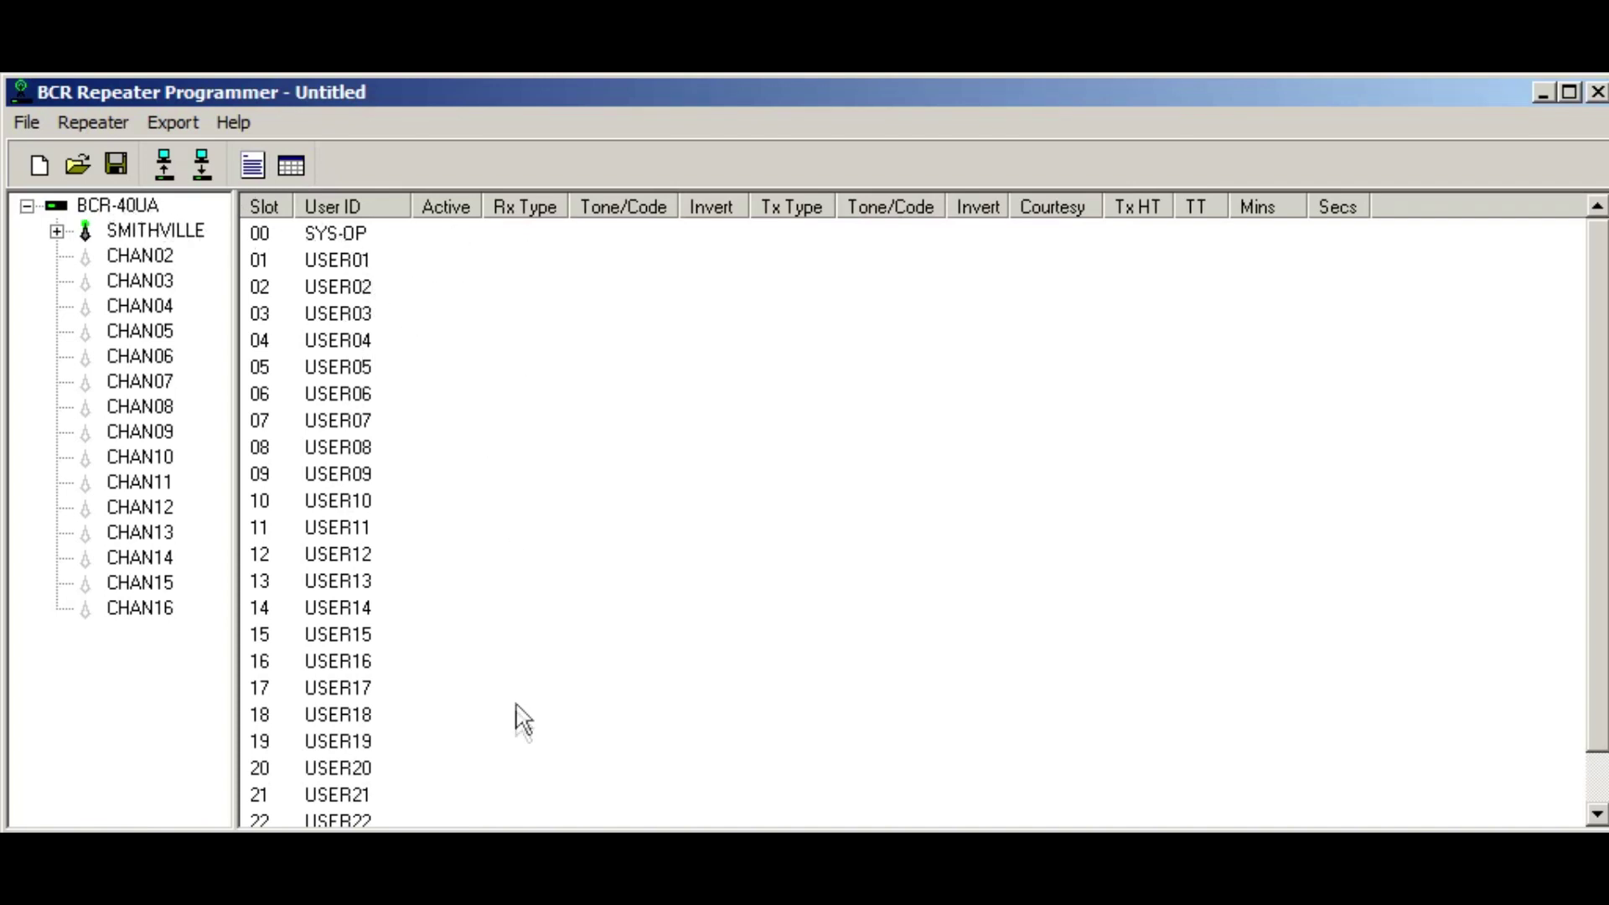
{"action": "left_click_drag", "start_coordinate": [1598, 519], "coordinate": [1598, 553]}
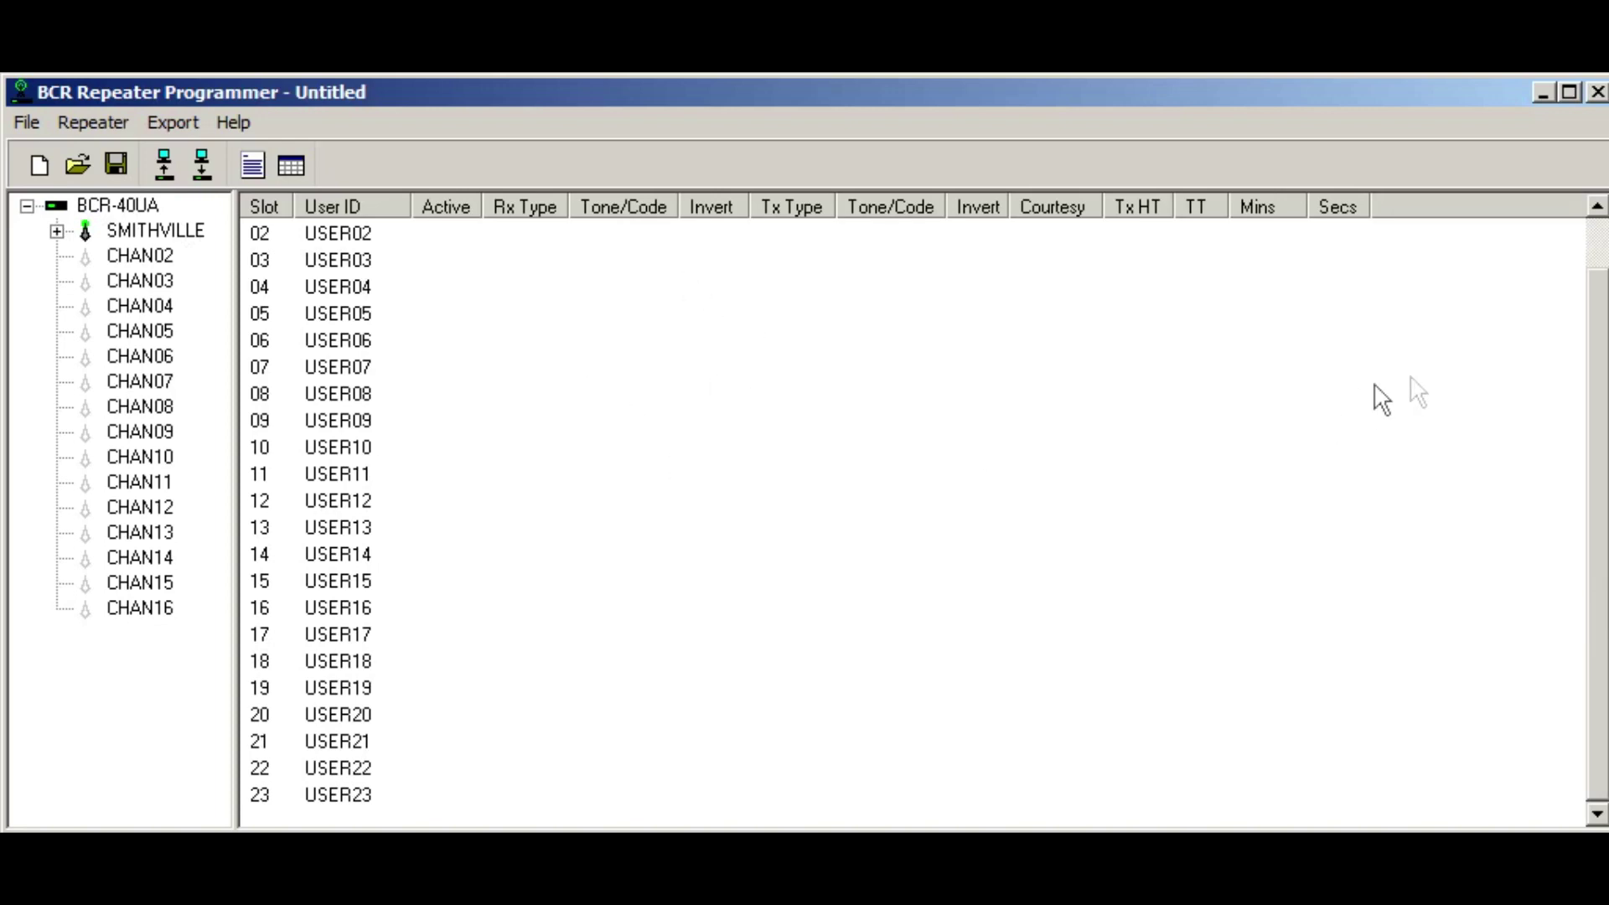
{"action": "left_click_drag", "start_coordinate": [1603, 459], "coordinate": [1569, 363]}
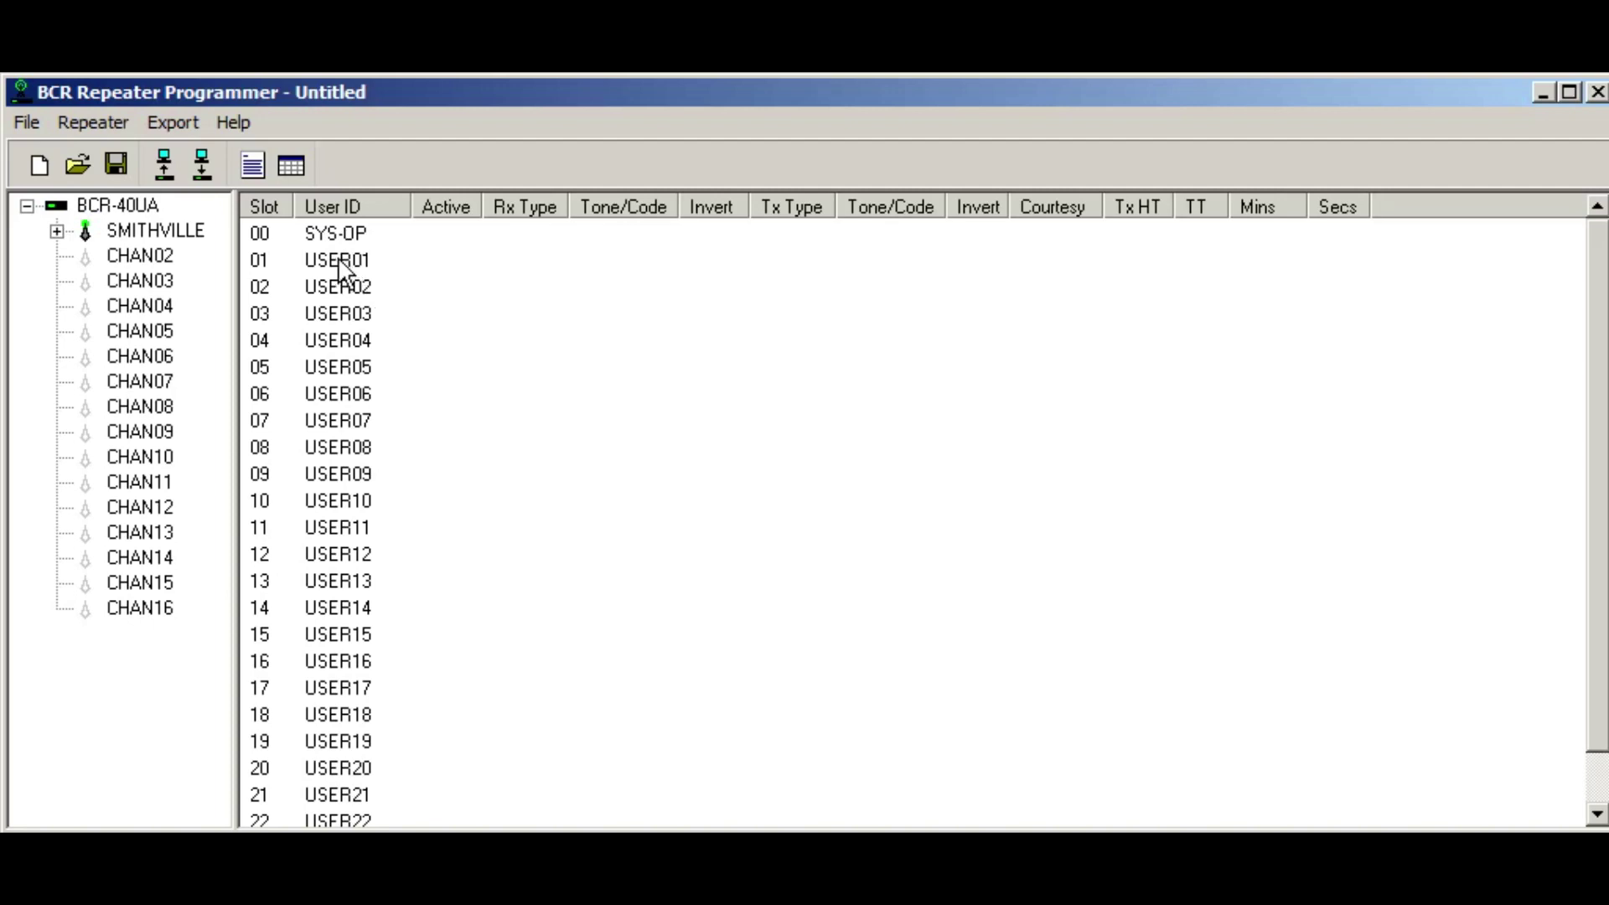
{"action": "double_click", "coordinate": [339, 261]}
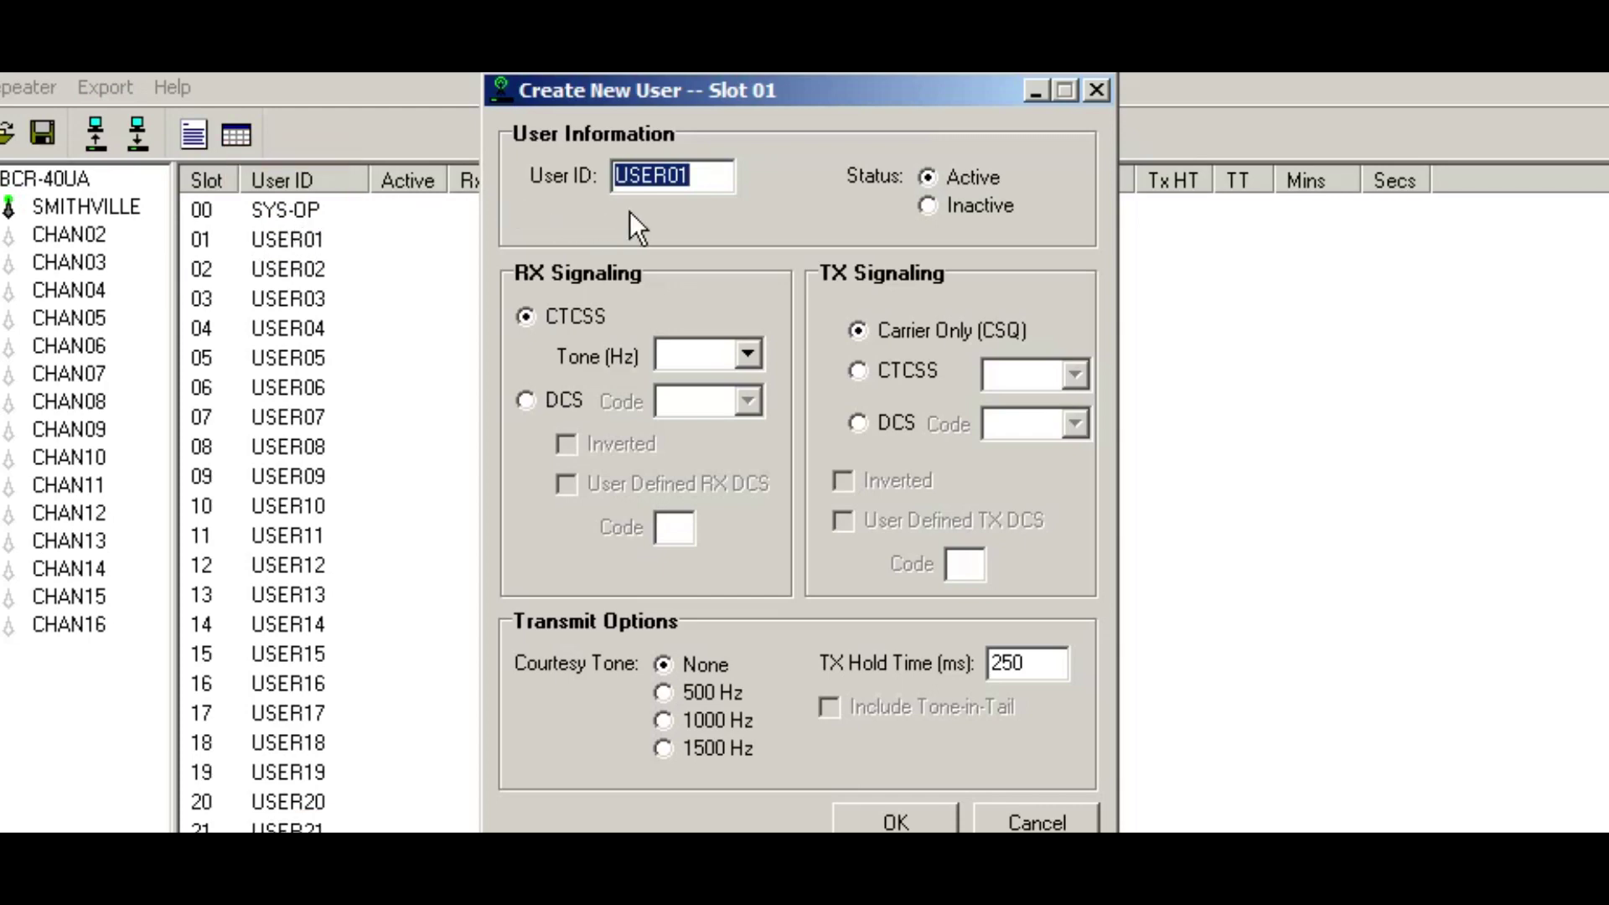
Step: Enter user ID 100.0 with CTCSS 100.0 for both receive and transmit
{"action": "type", "text": "100"}
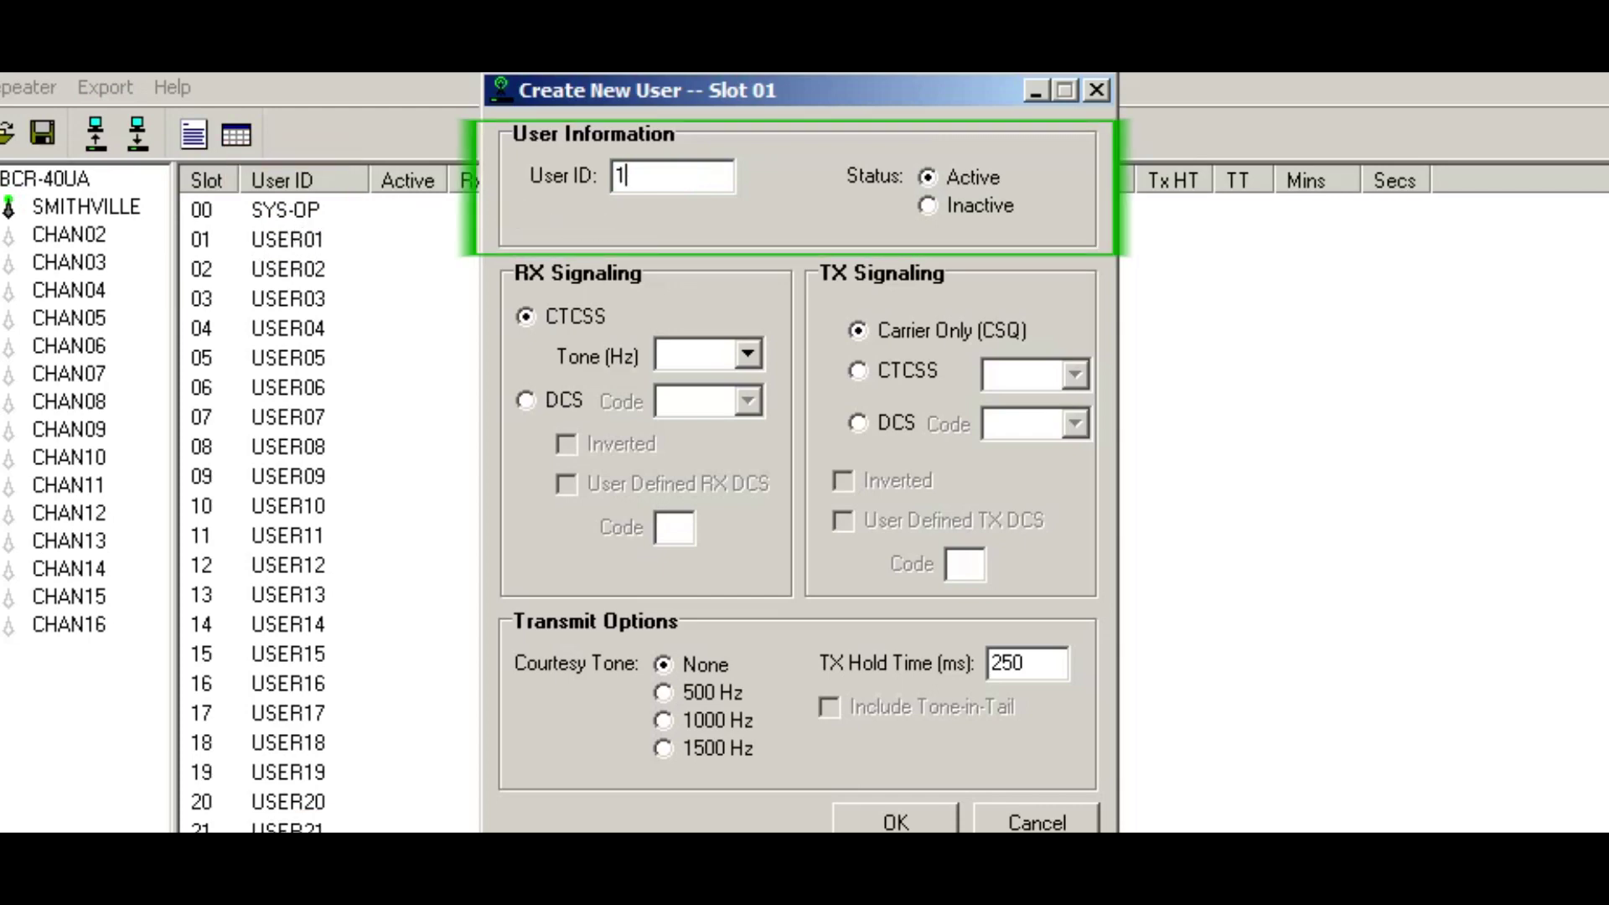
{"action": "type", "text": ".0"}
{"action": "key", "text": "Tab"}
{"action": "key", "text": "Tab"}
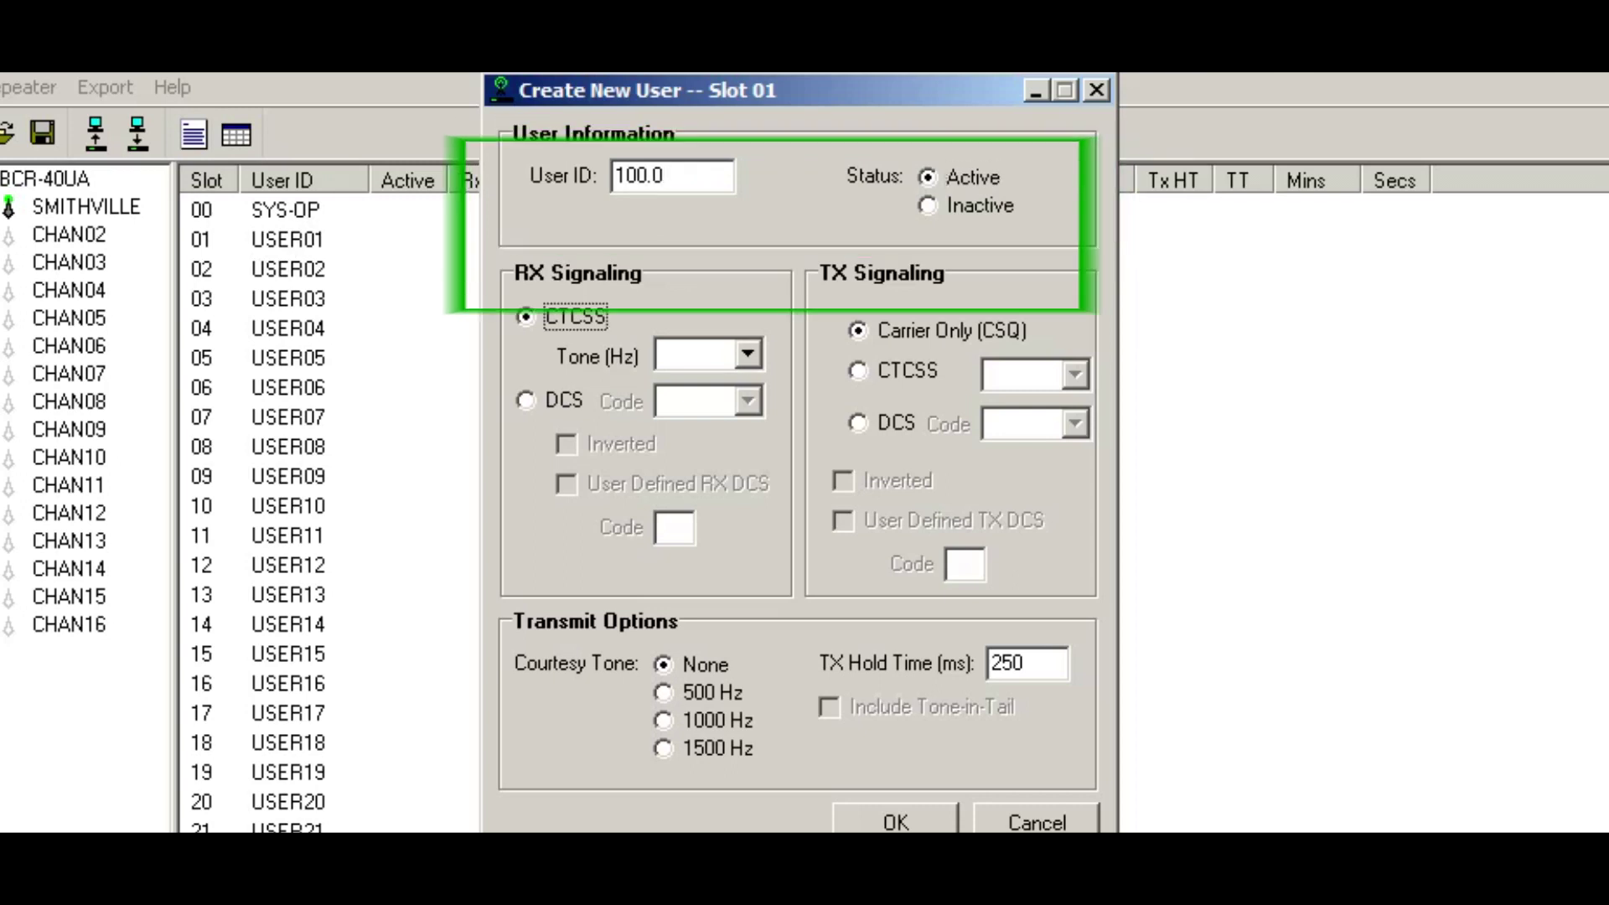
{"action": "key", "text": "Tab"}
{"action": "key", "text": "1"}
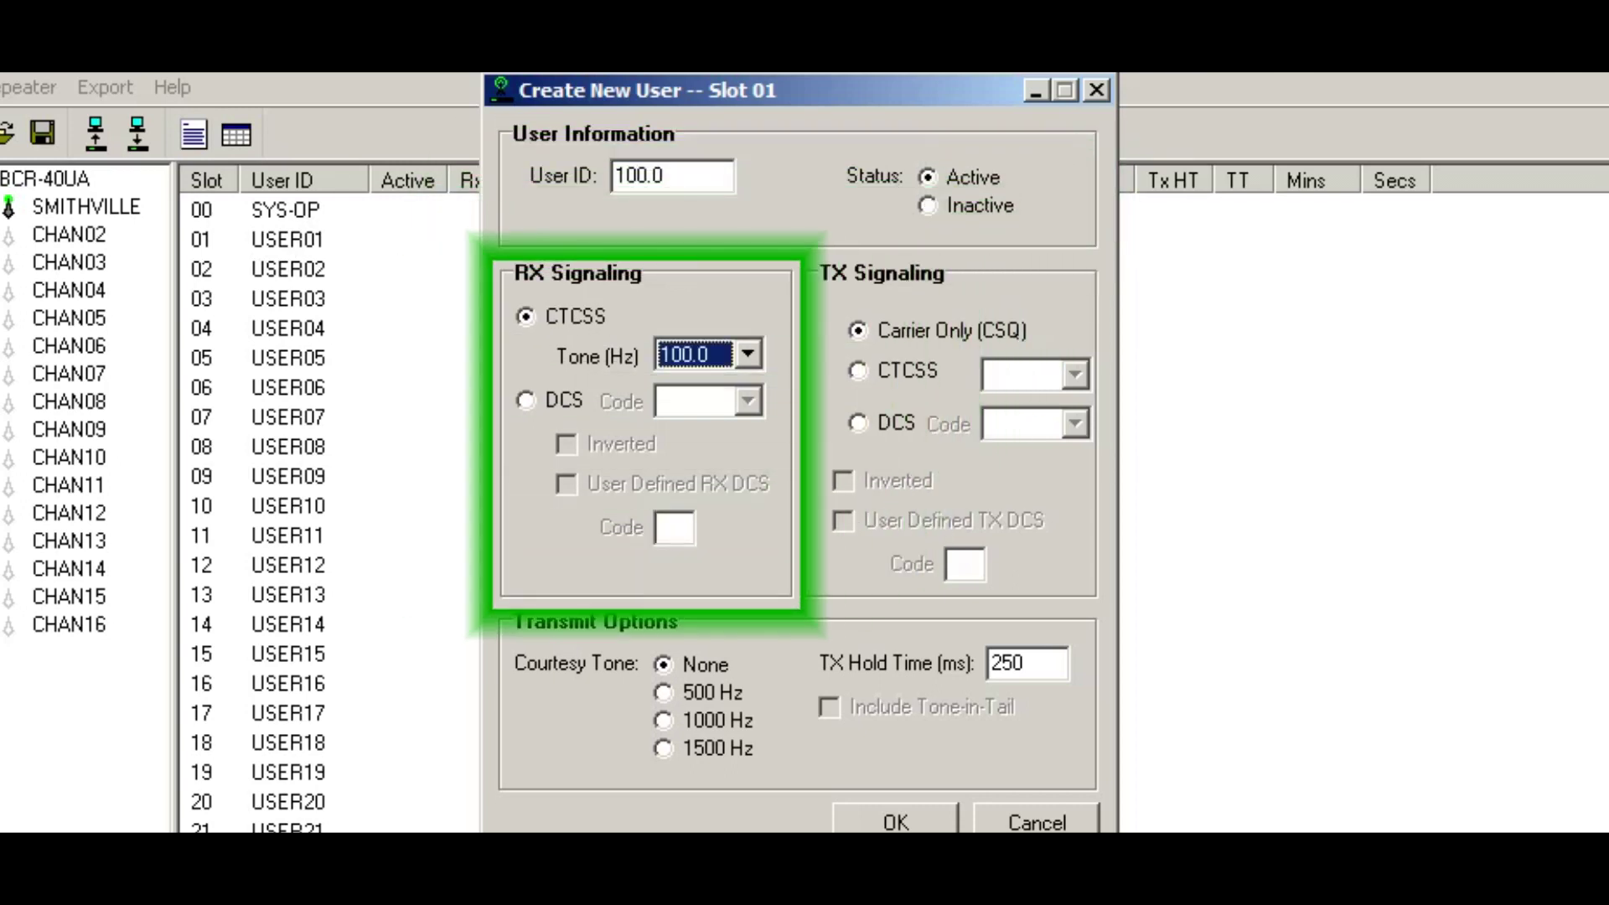
{"action": "key", "text": "Tab"}
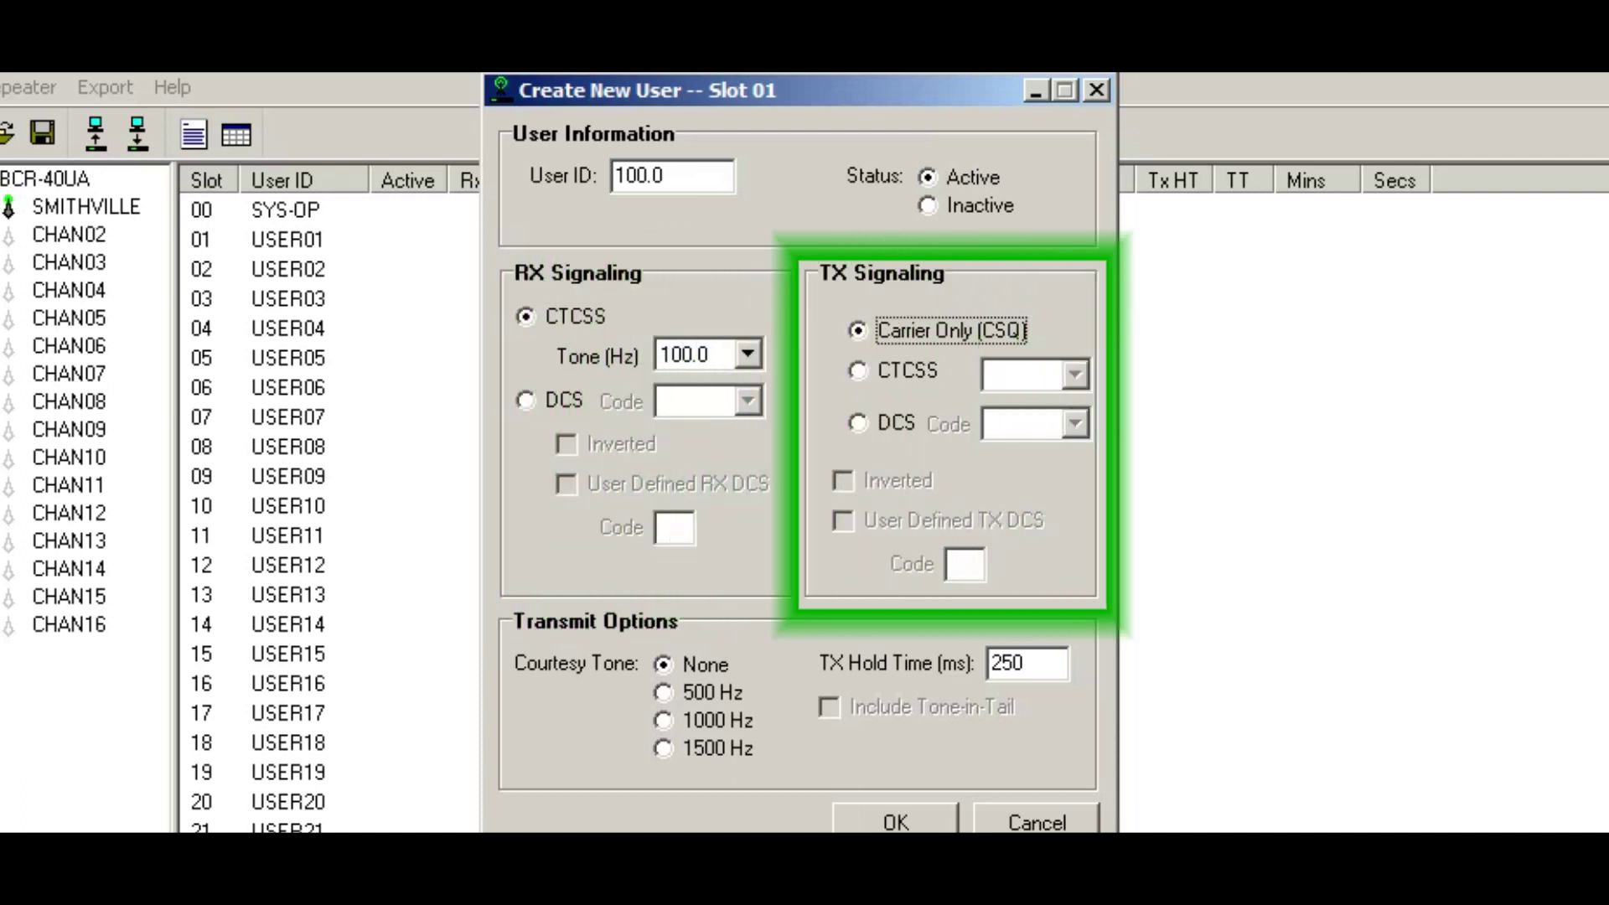
{"action": "key", "text": "Down"}
{"action": "key", "text": "Tab"}
{"action": "key", "text": "1"}
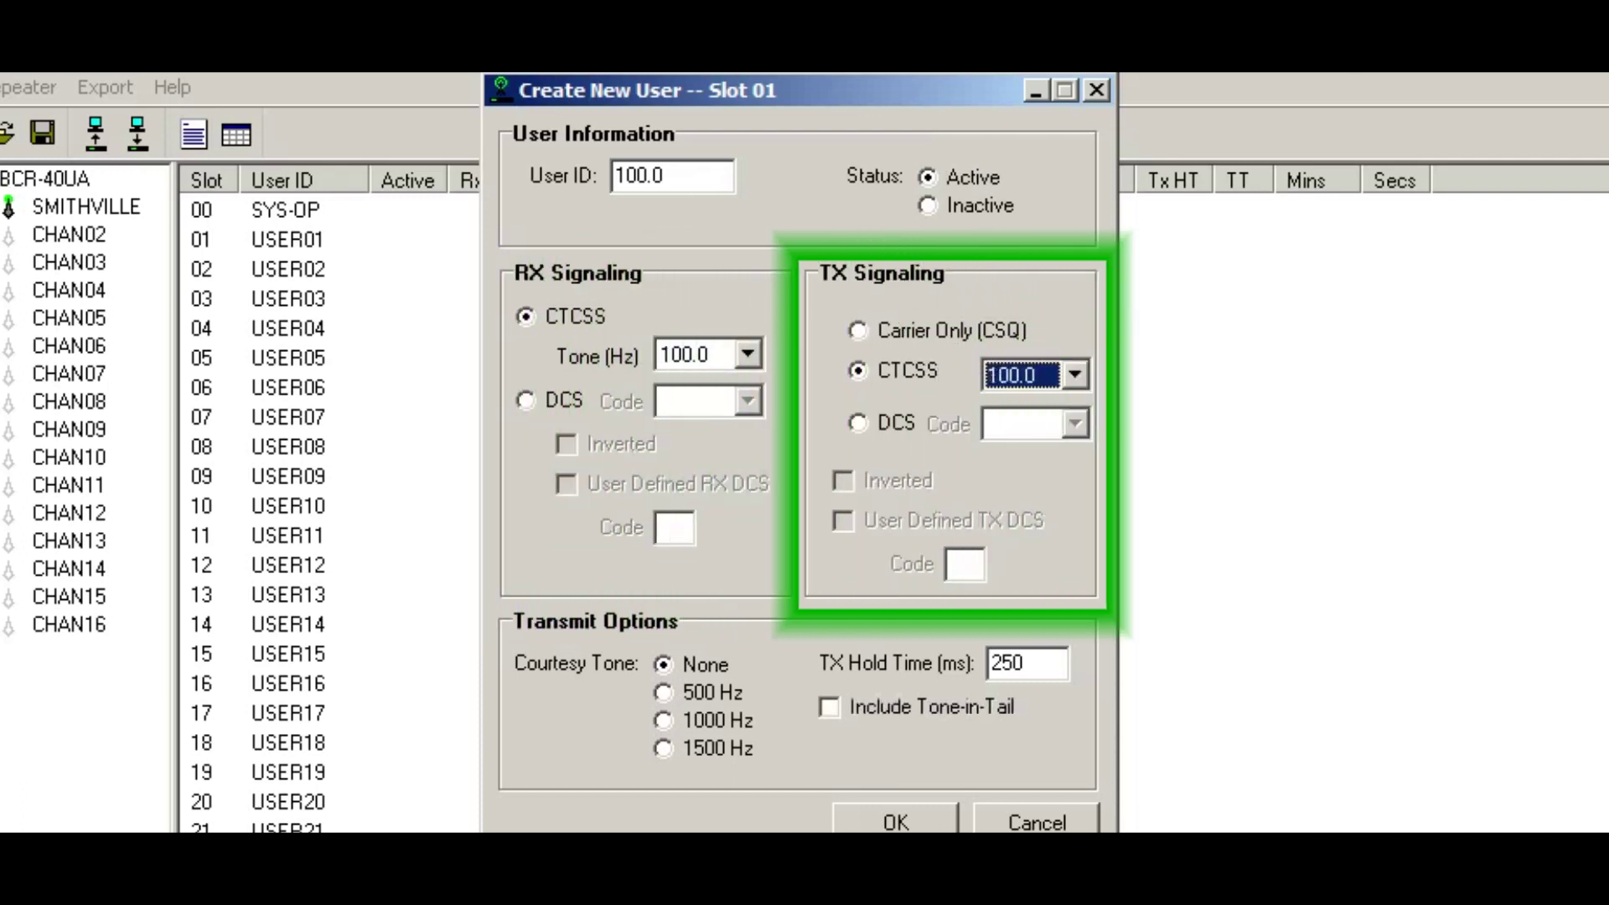
Step: Give the user a 1000 Hz courtesy tone and 1000 ms TX hold, then save slot 01
{"action": "key", "text": "Tab"}
{"action": "key", "text": "Down"}
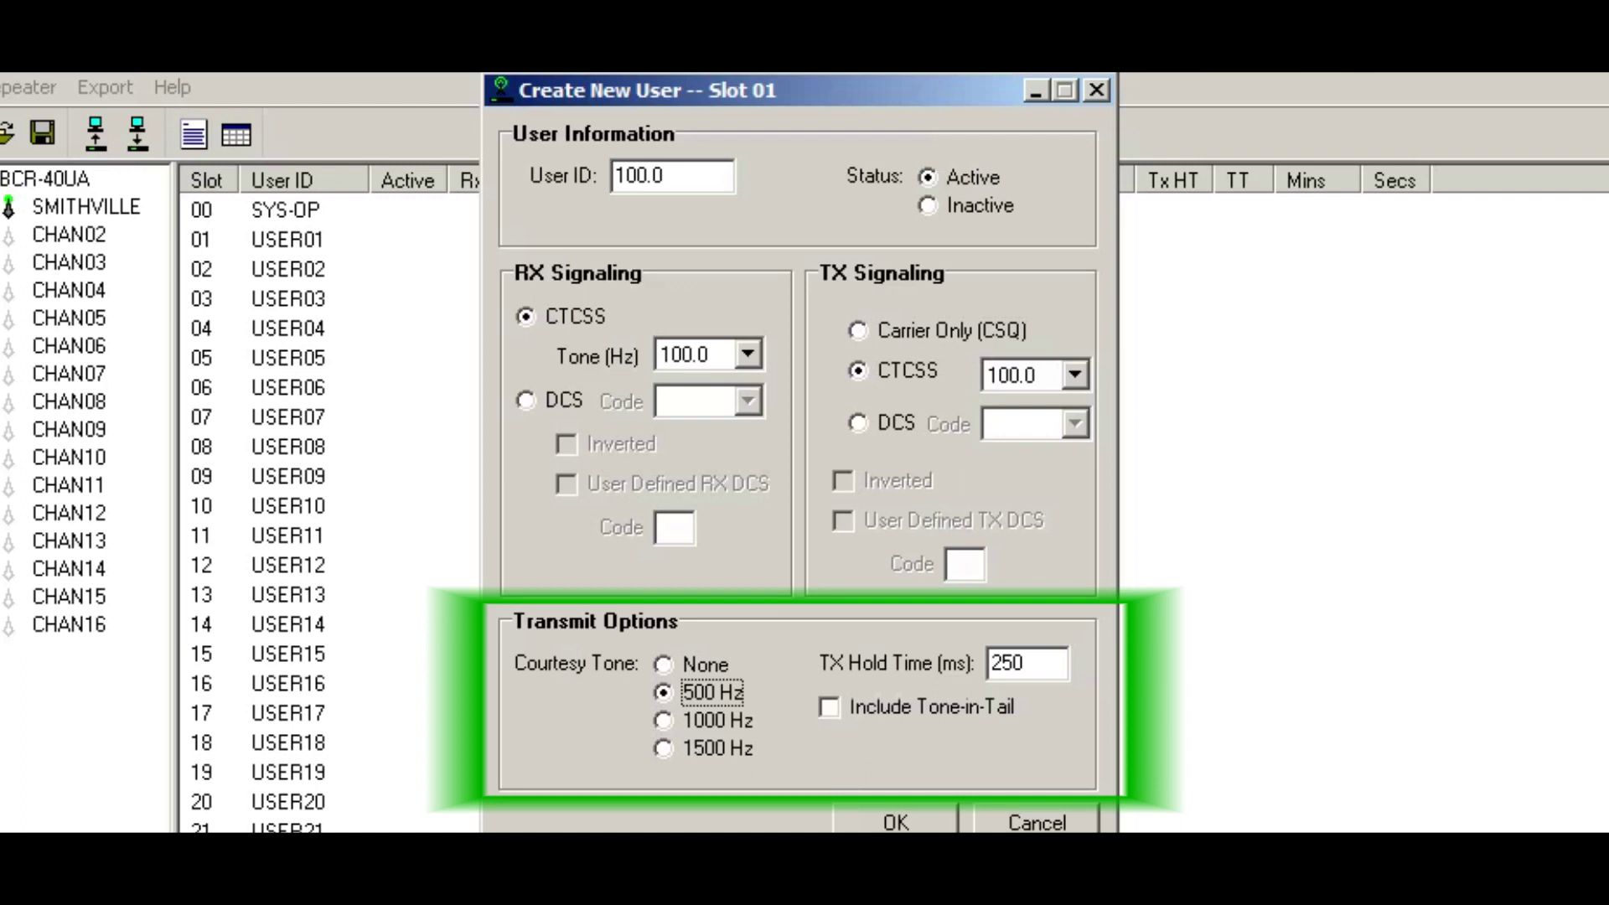
{"action": "key", "text": "Down"}
{"action": "key", "text": "Tab"}
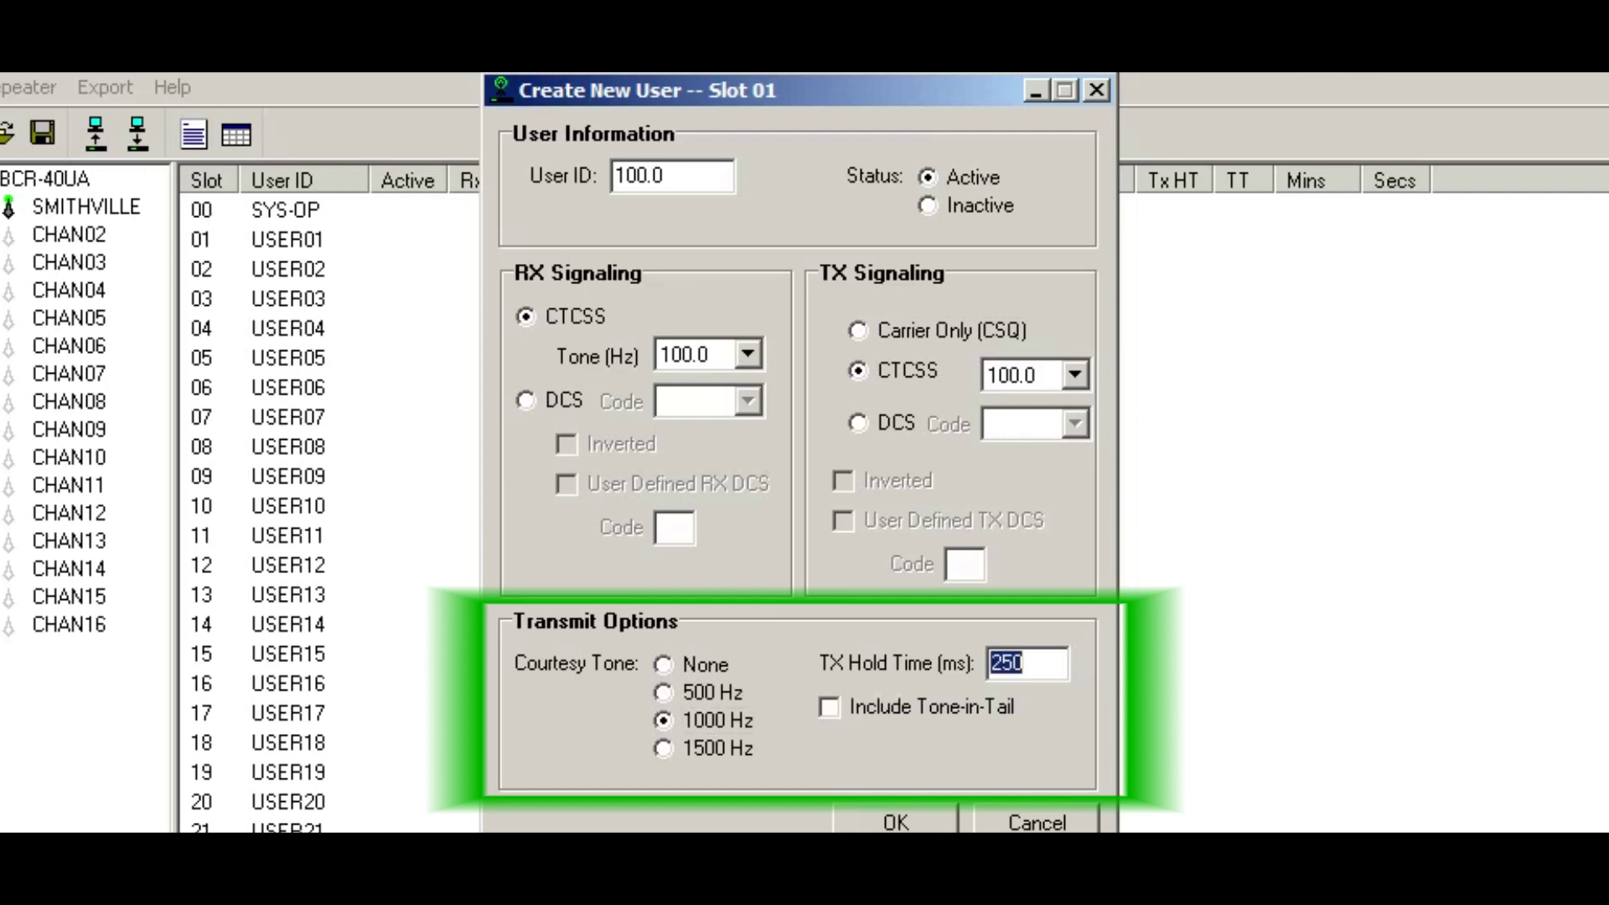
{"action": "type", "text": "1000"}
{"action": "key", "text": "Tab"}
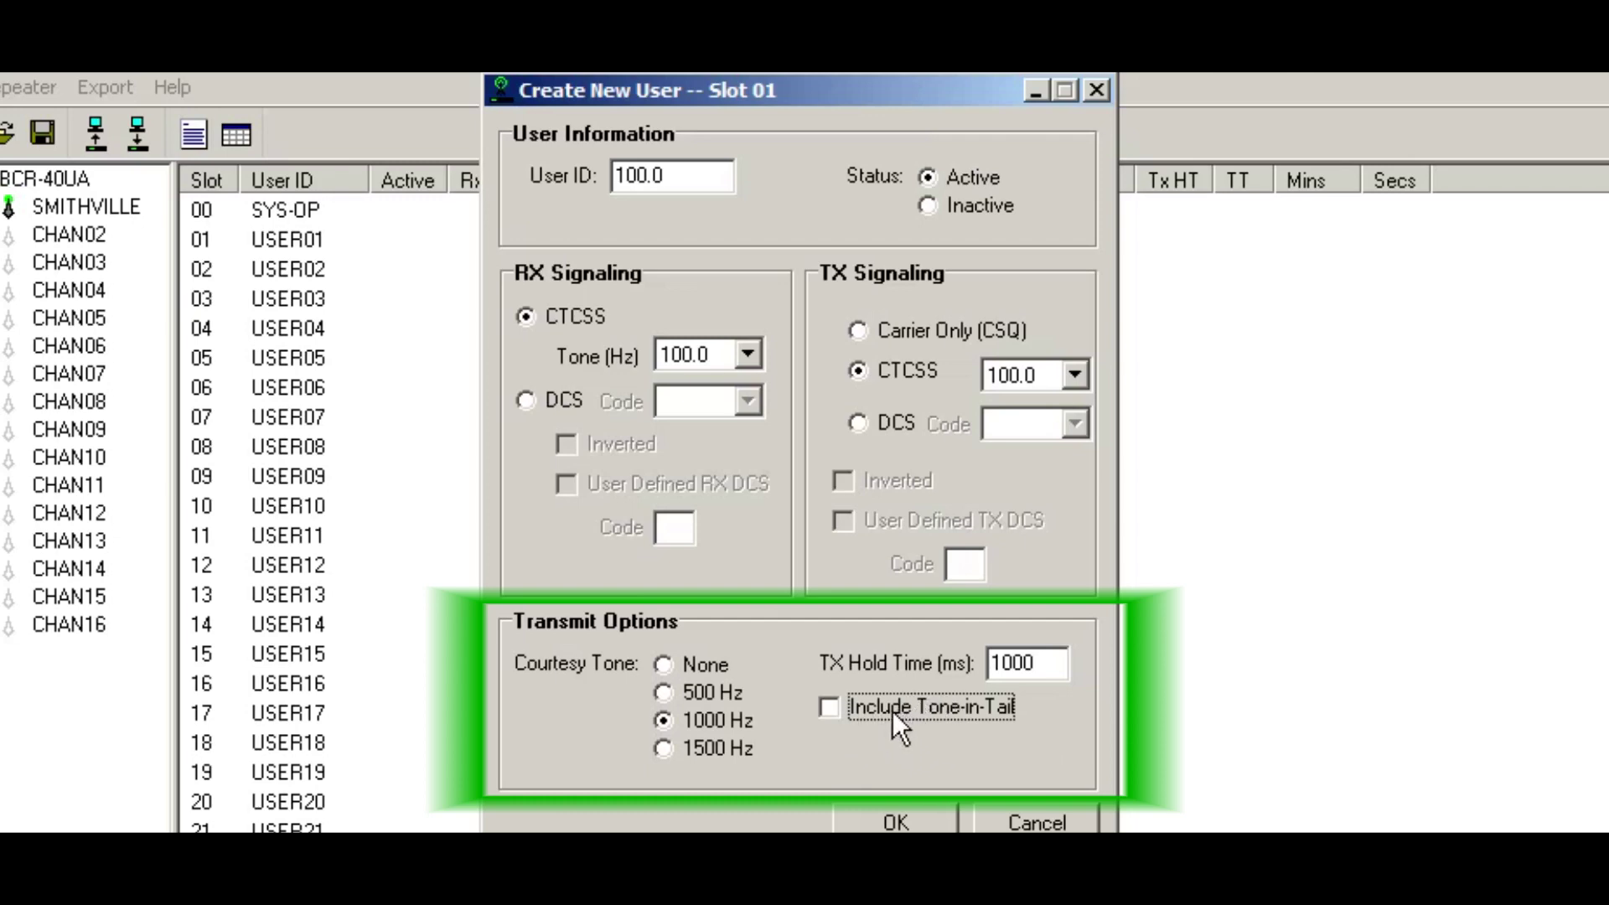
{"action": "left_click", "coordinate": [840, 706]}
{"action": "left_click", "coordinate": [890, 709]}
{"action": "left_click", "coordinate": [895, 820]}
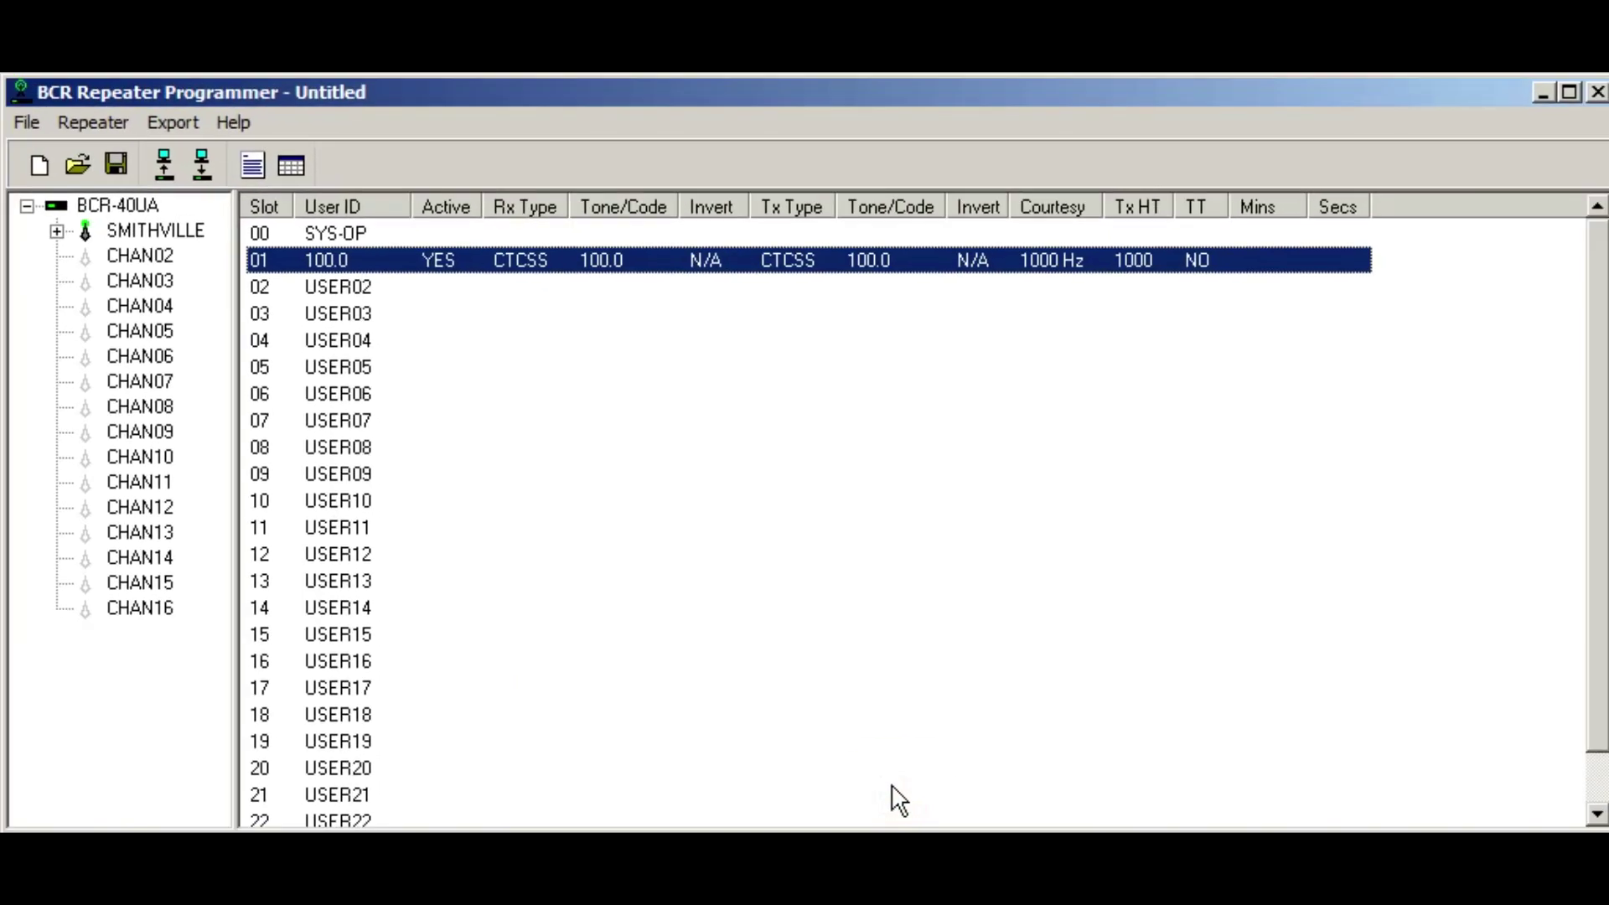
Step: Give SYS-OP slot 00 CTCSS 67.0 receive and transmit with a 250 ms TX hold
{"action": "double_click", "coordinate": [344, 234]}
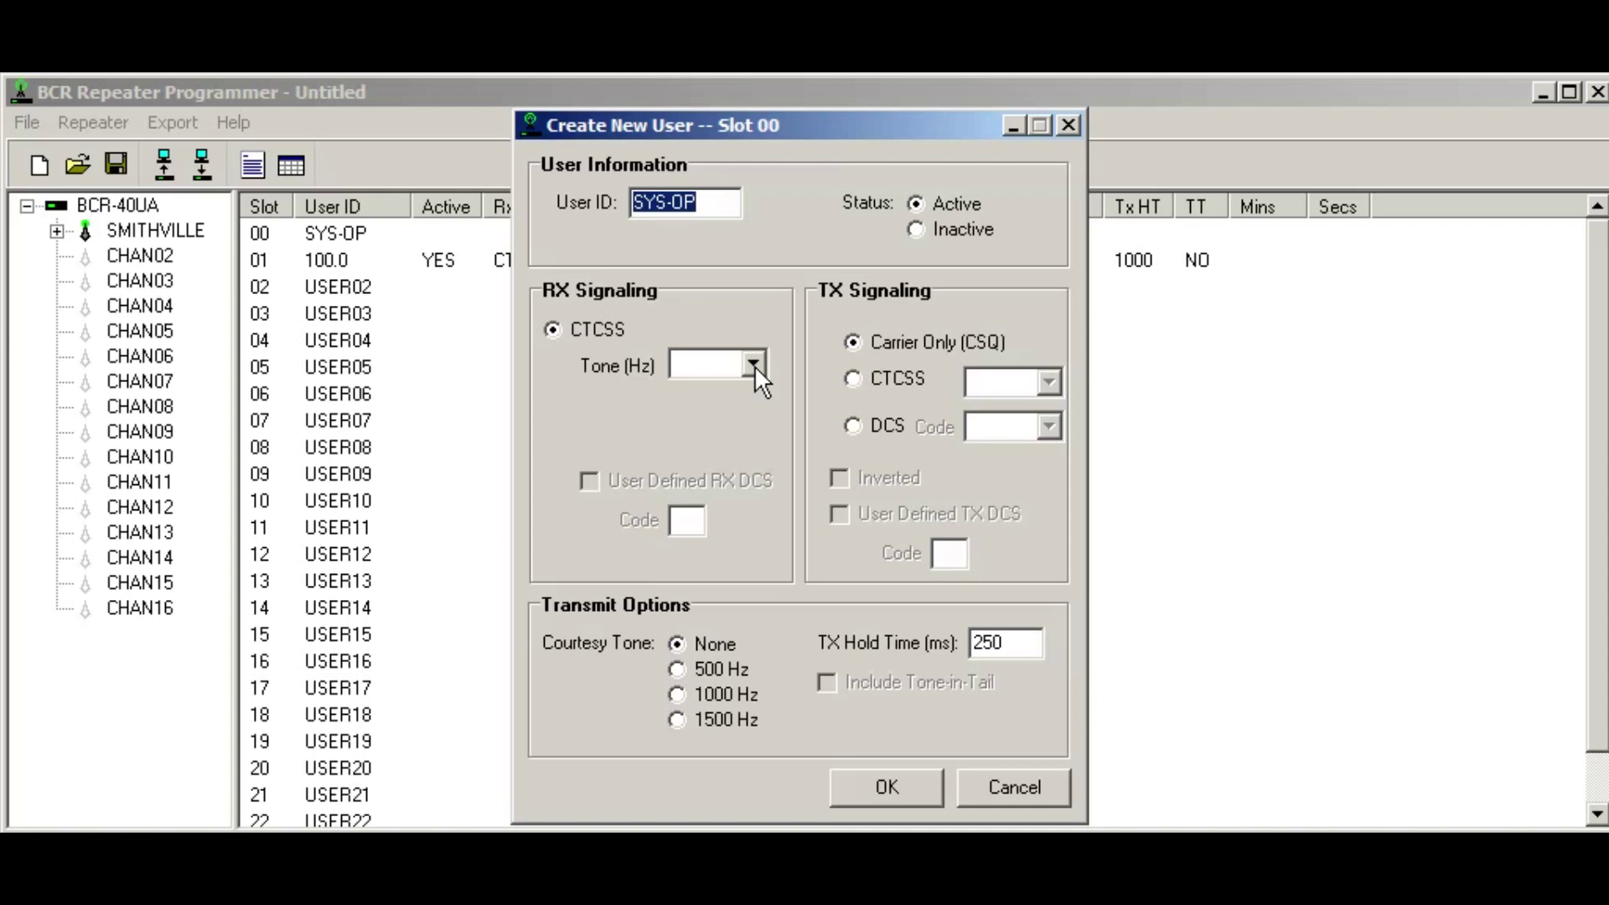
{"action": "left_click", "coordinate": [754, 365]}
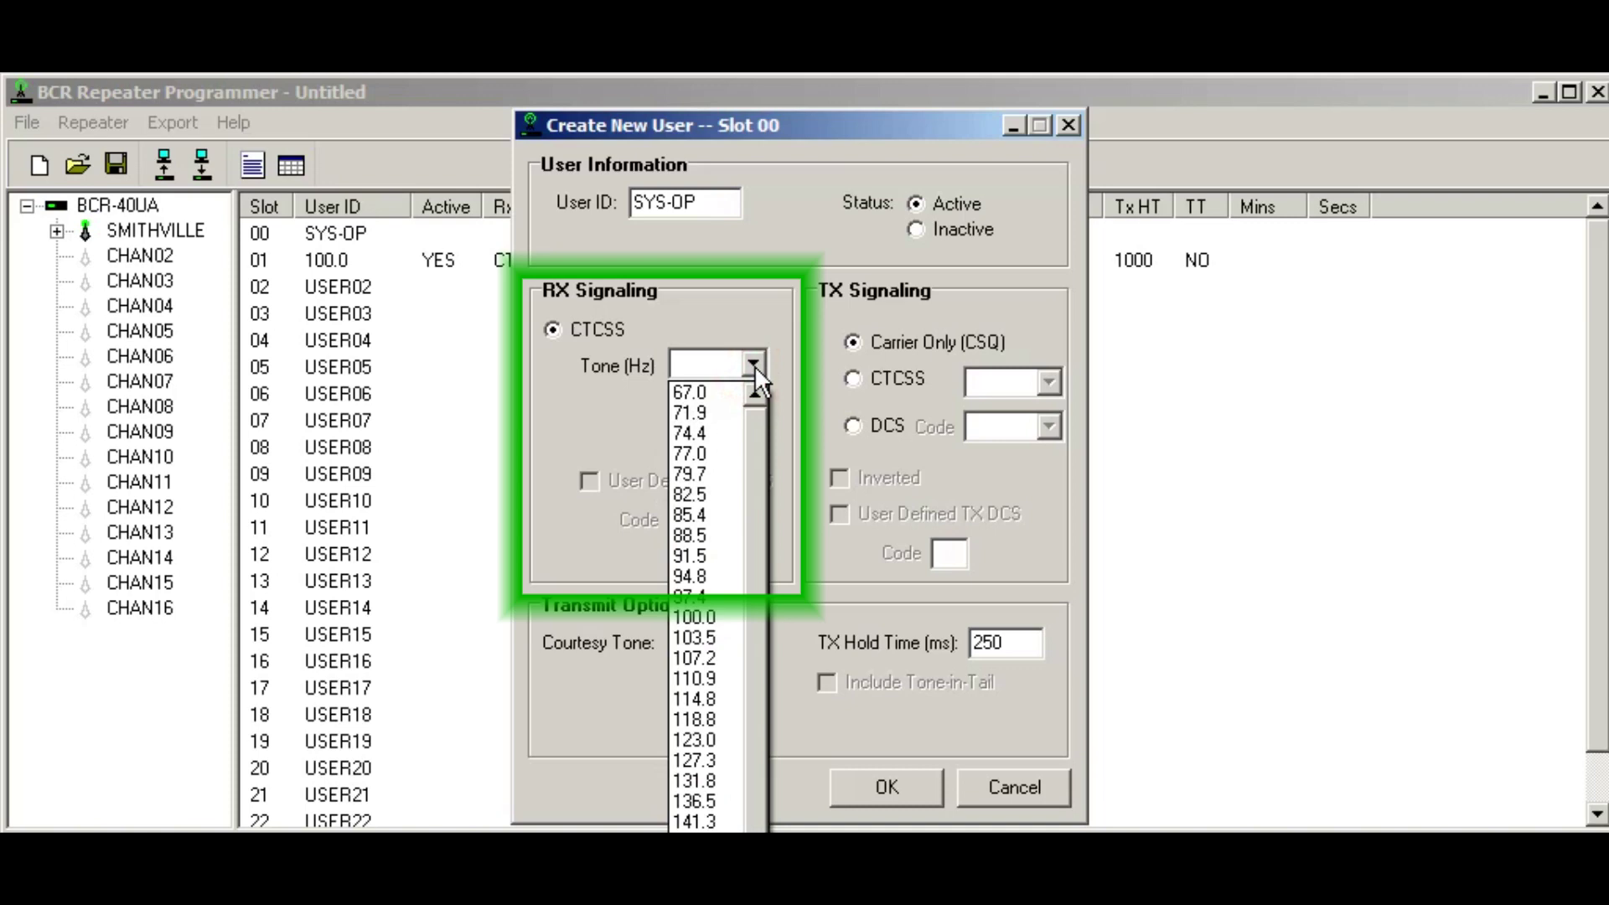
{"action": "left_click", "coordinate": [717, 393]}
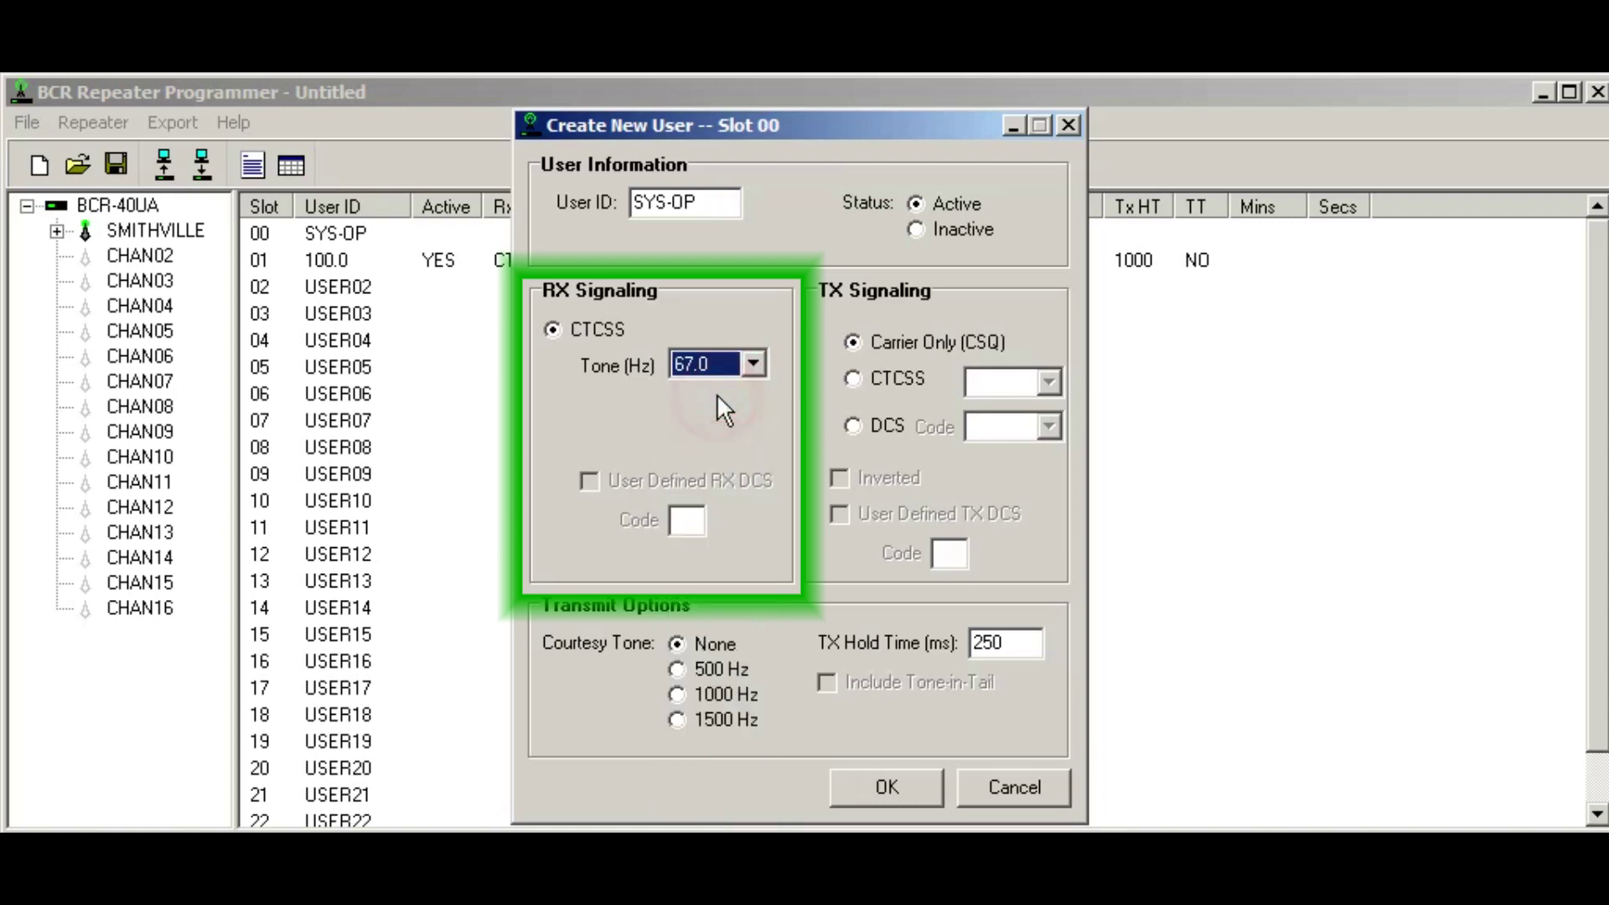
{"action": "left_click", "coordinate": [863, 388]}
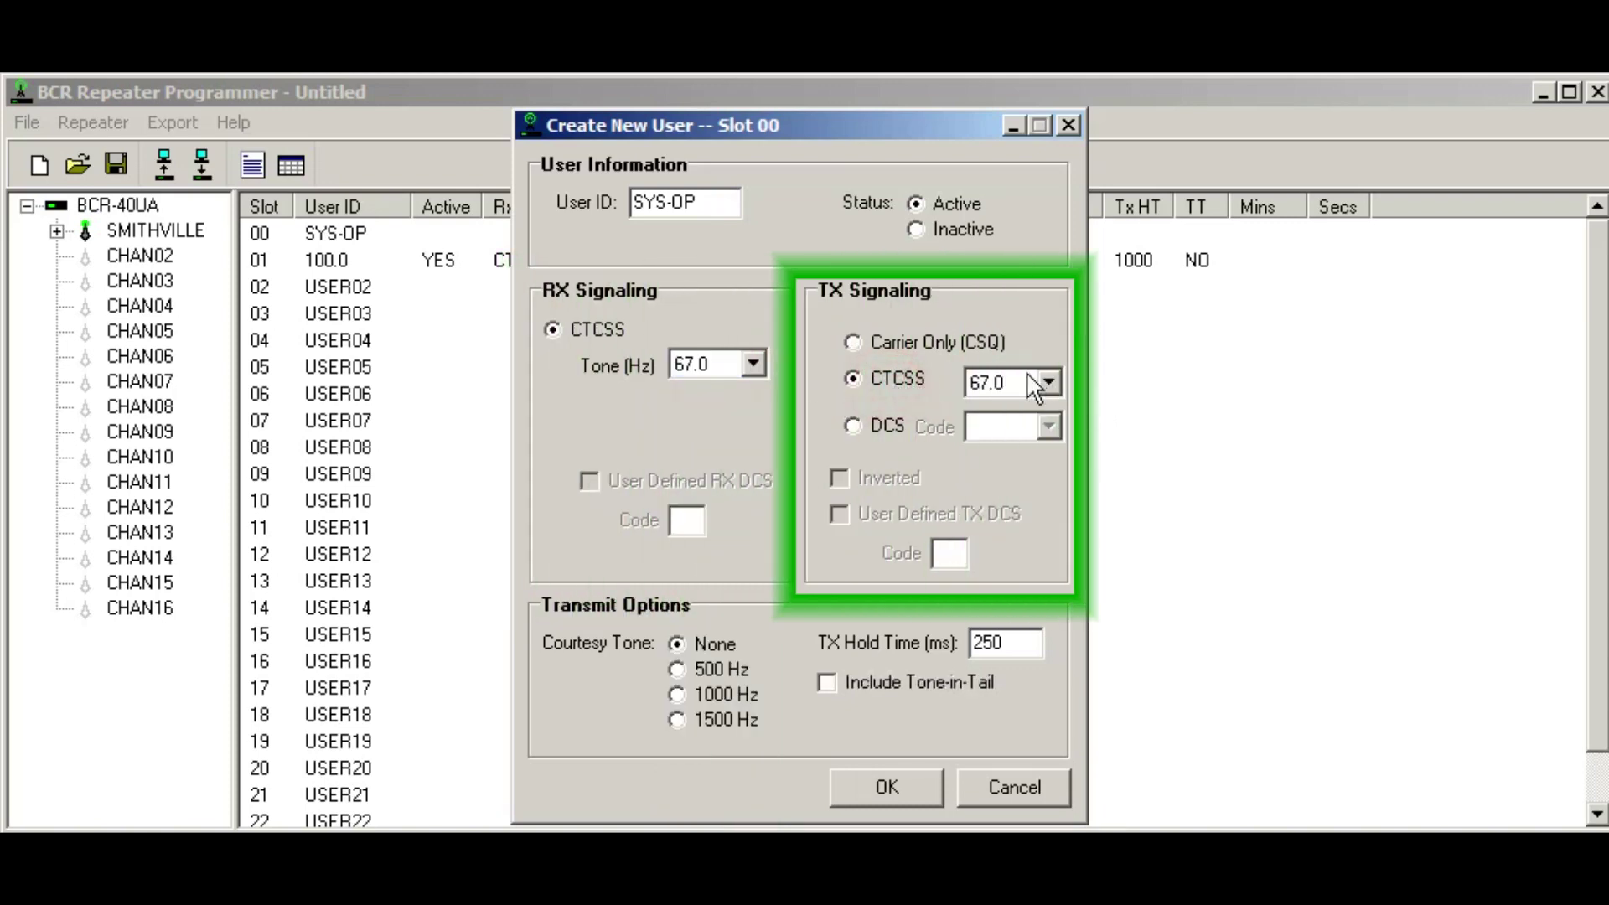
{"action": "double_click", "coordinate": [1037, 642]}
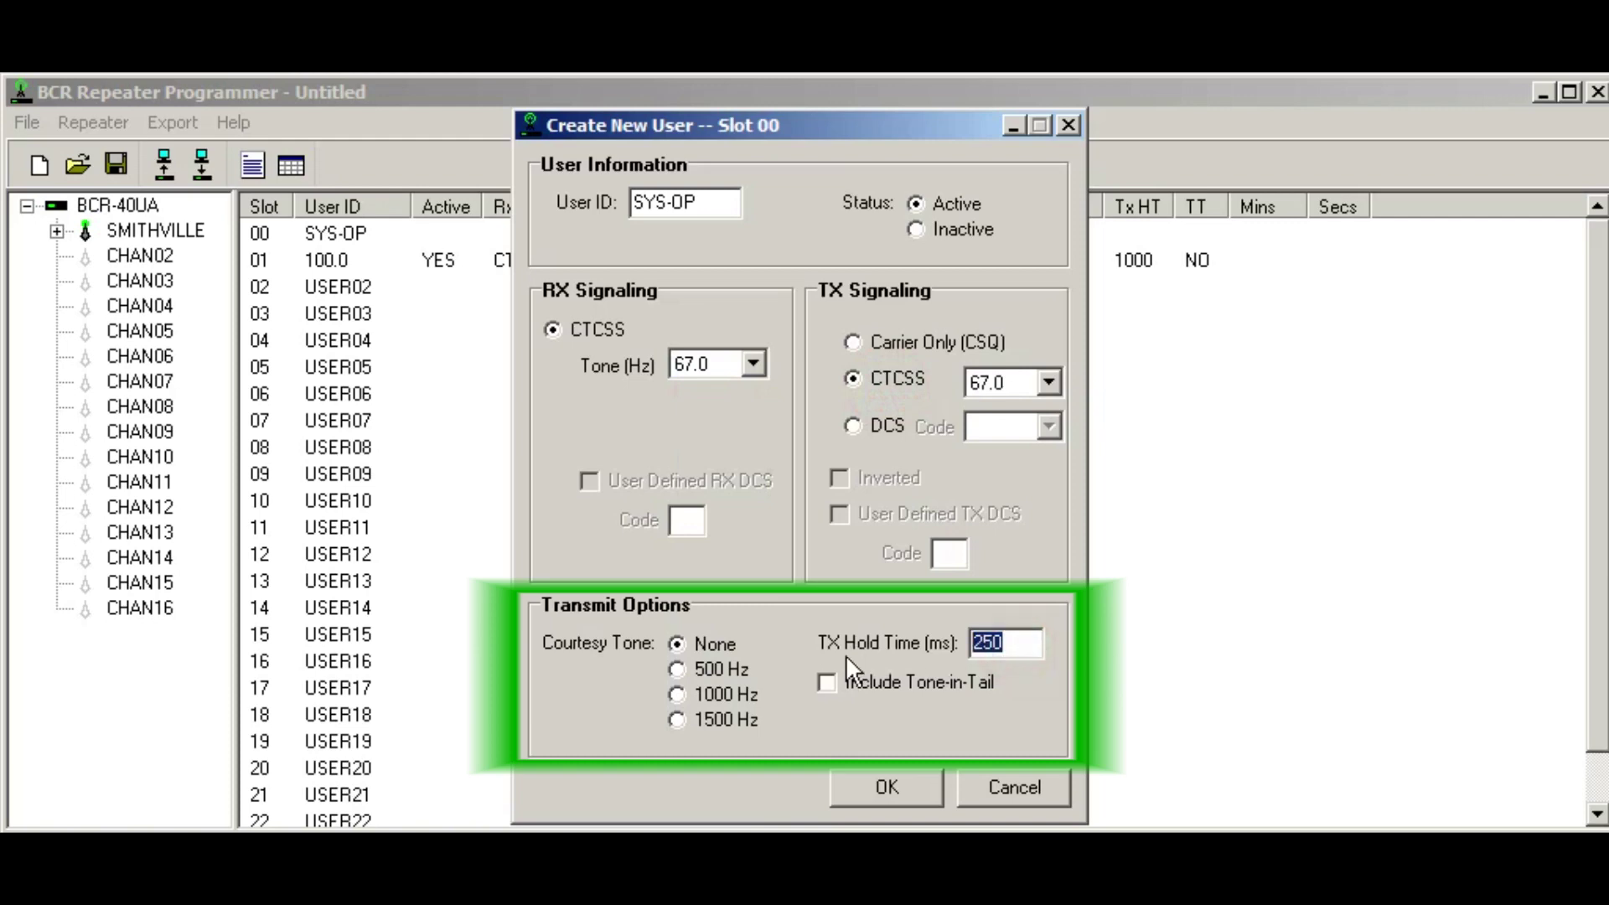
{"action": "type", "text": "250"}
{"action": "left_click", "coordinate": [907, 782]}
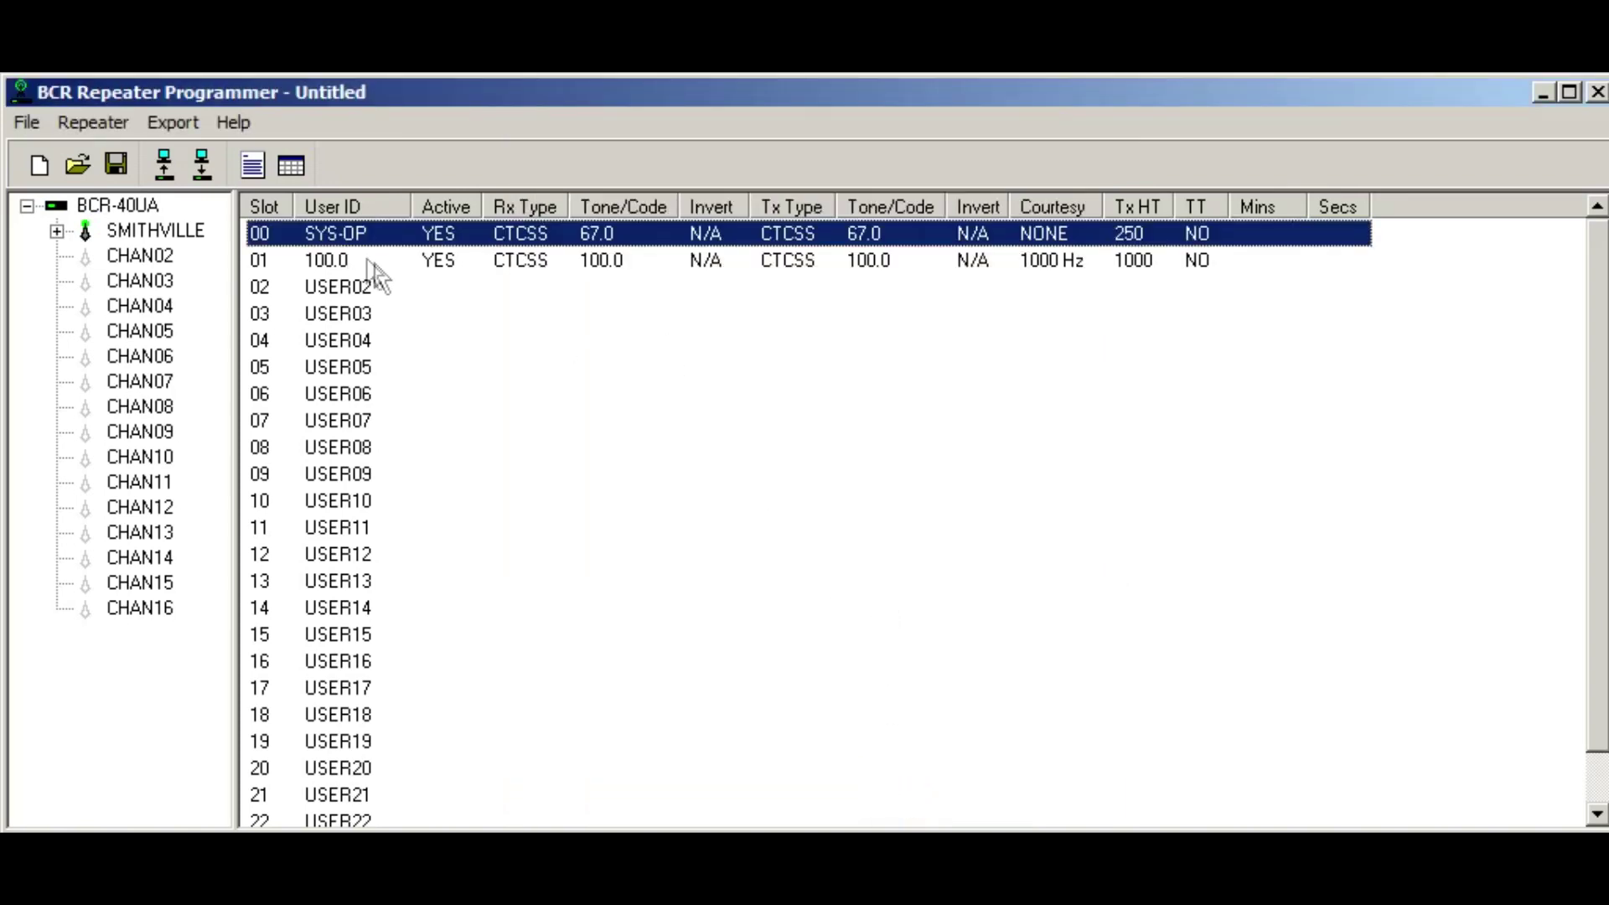
Step: Expand SMITHVILLE in the tree to show its users SYS-OP and 100.0
{"action": "left_click", "coordinate": [142, 212]}
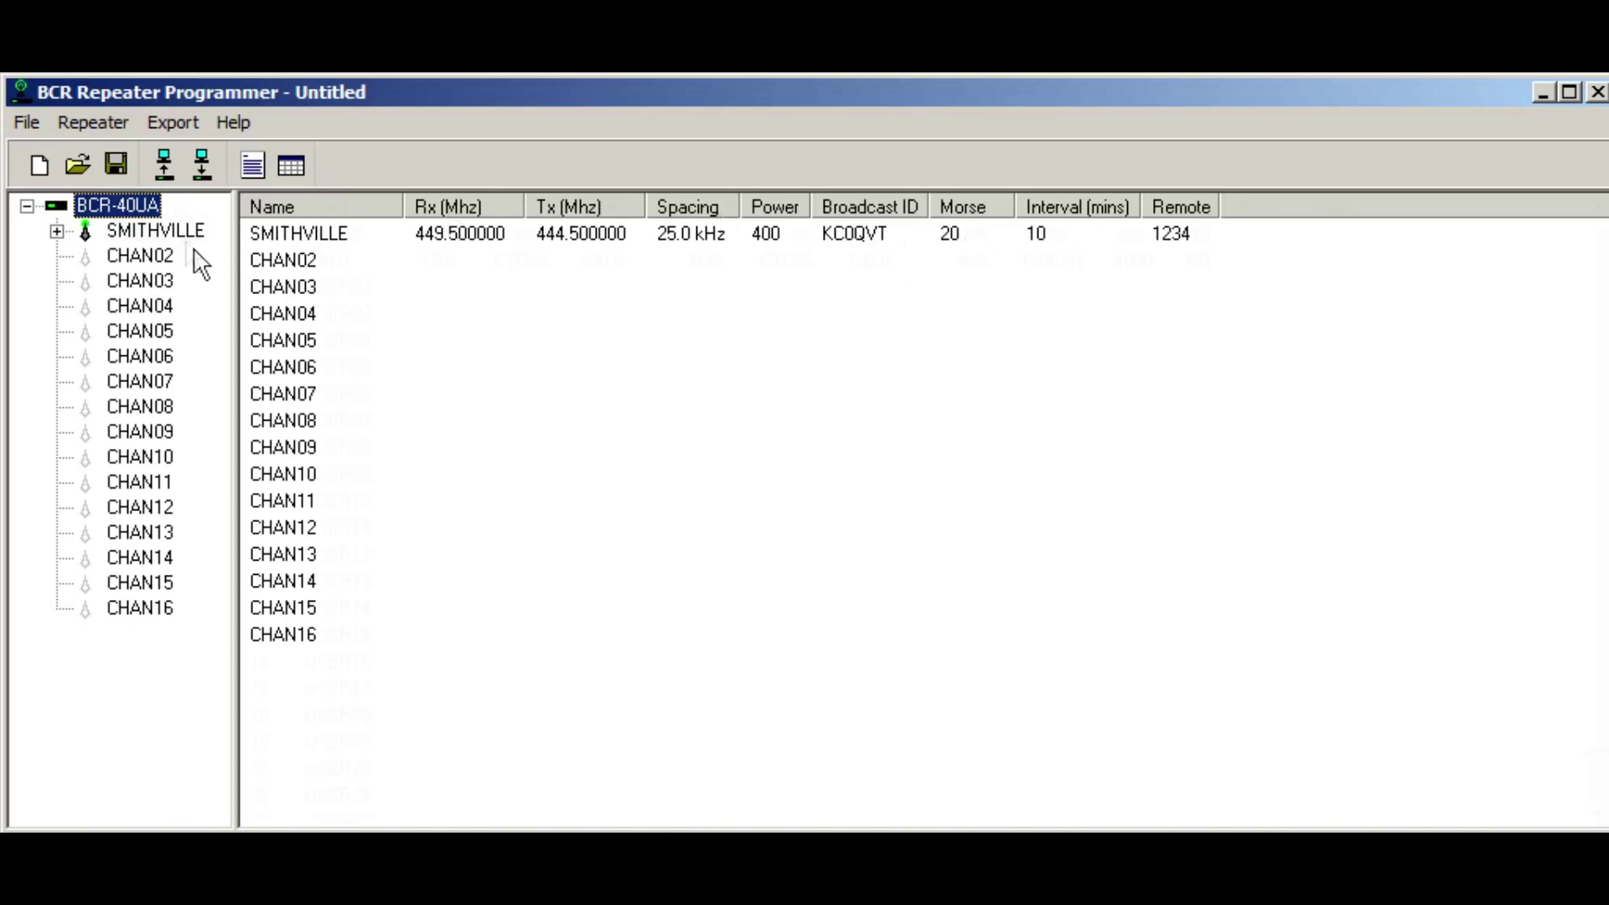
{"action": "left_click", "coordinate": [167, 233]}
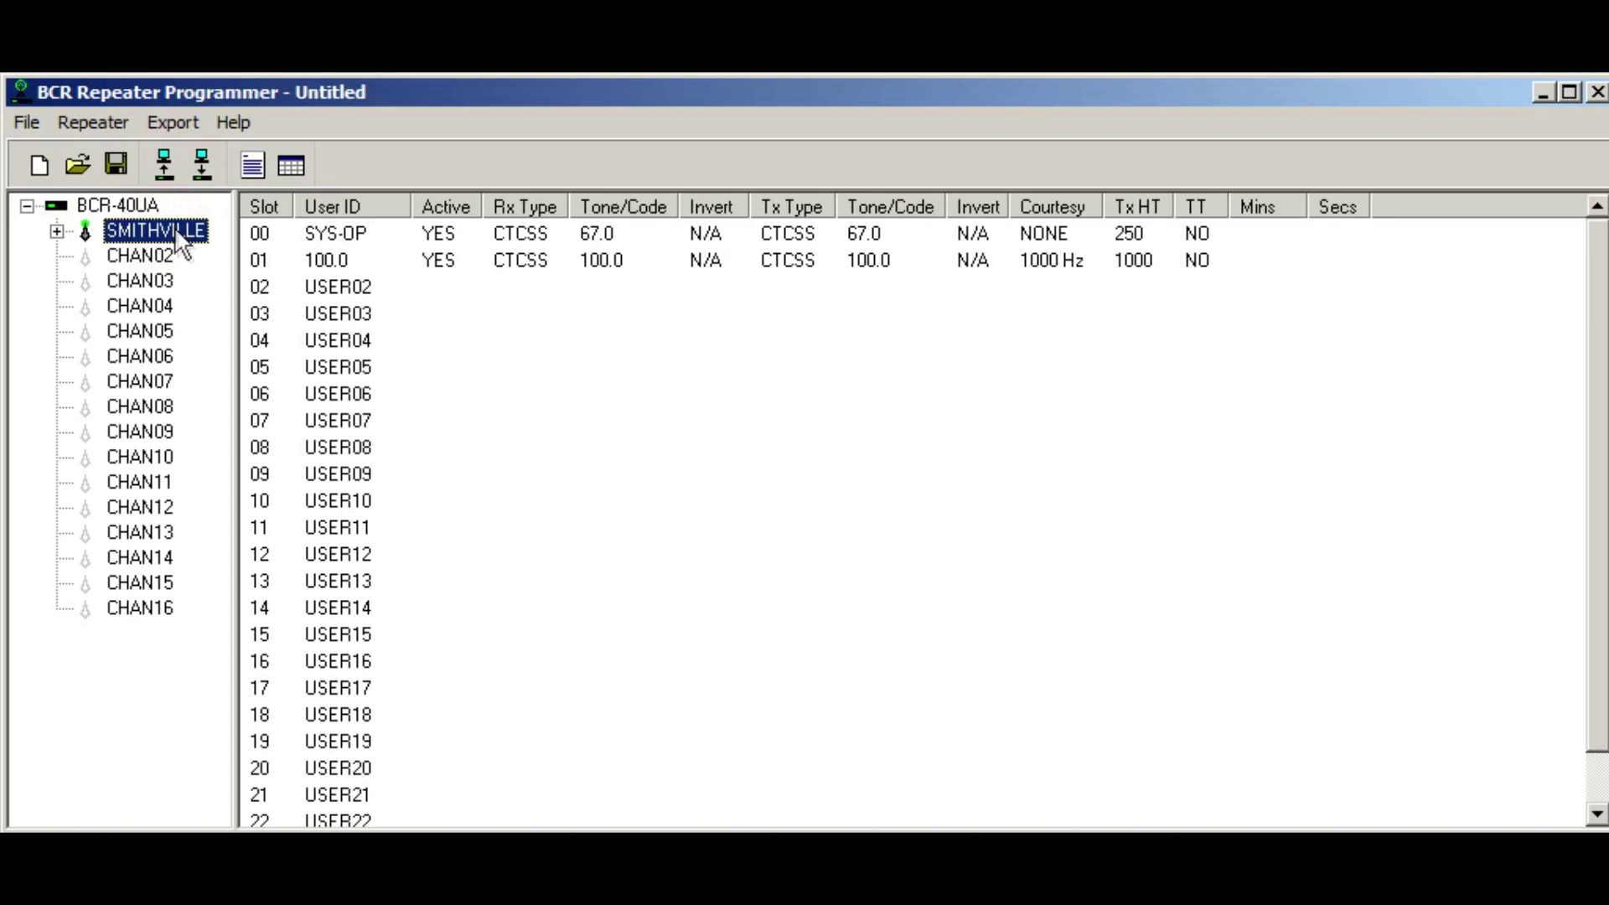
{"action": "left_click", "coordinate": [57, 232]}
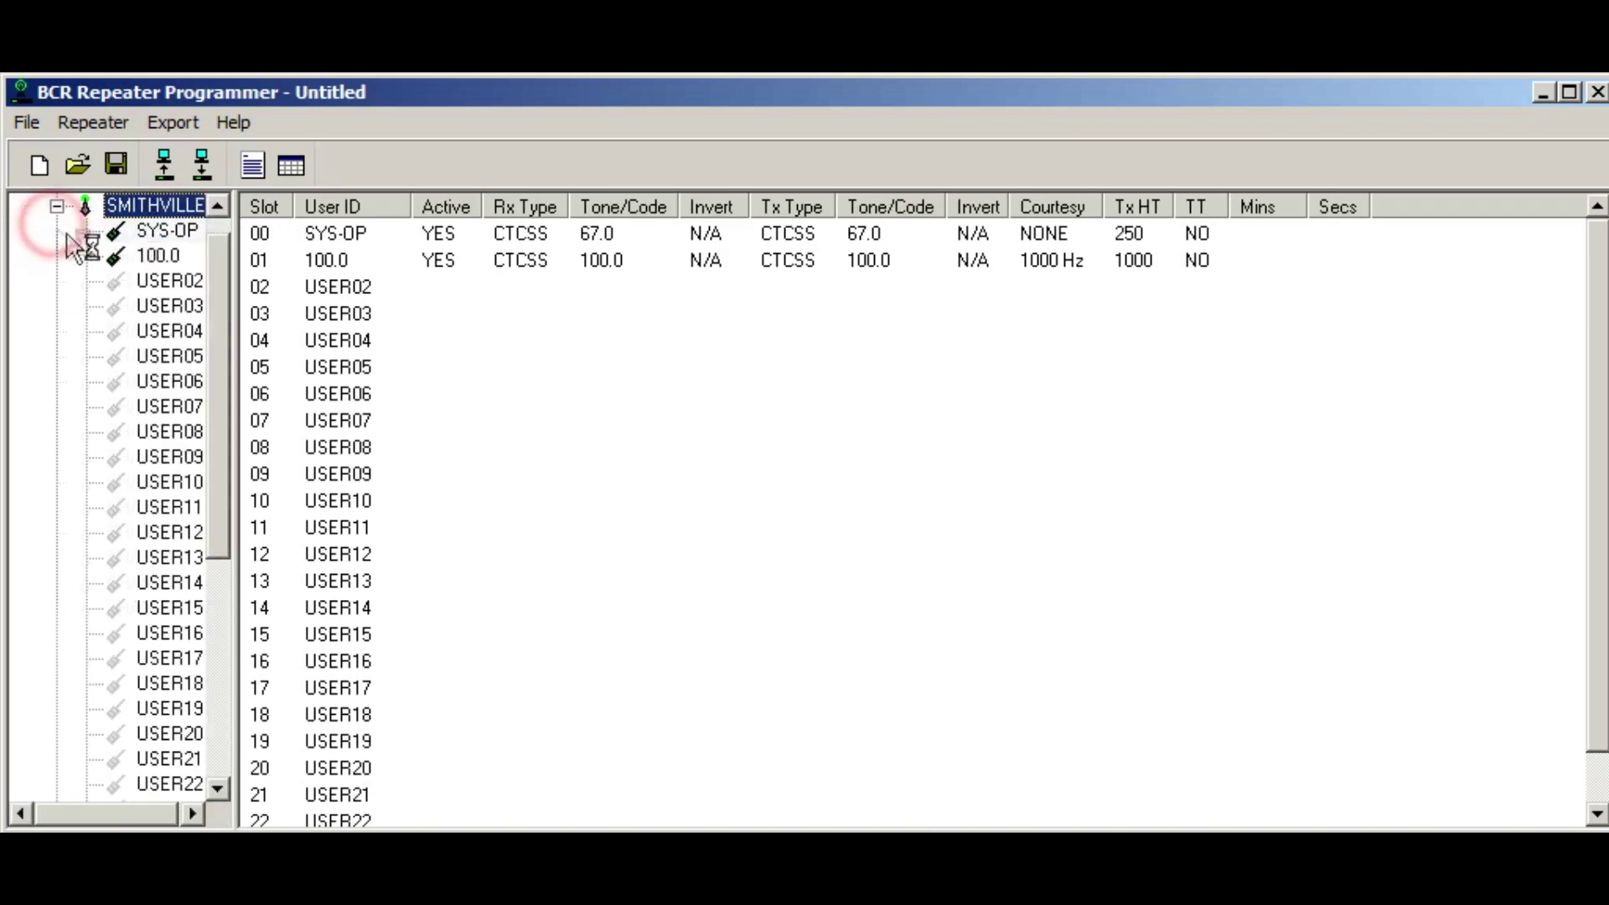
{"action": "left_click_drag", "start_coordinate": [221, 315], "coordinate": [214, 270]}
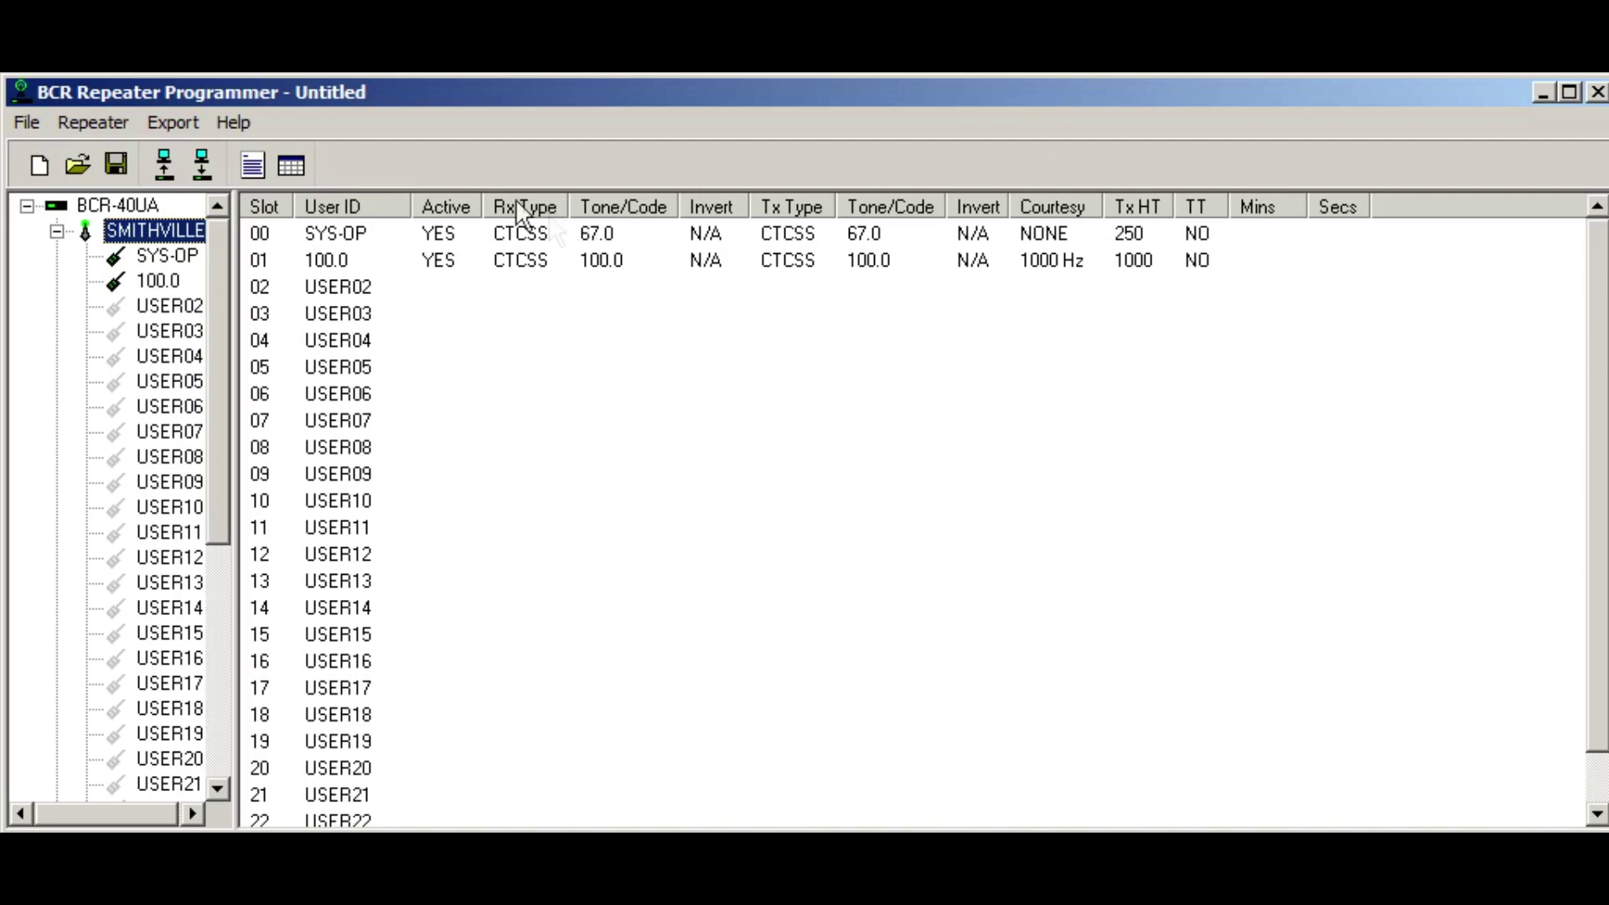
{"action": "left_click", "coordinate": [26, 122]}
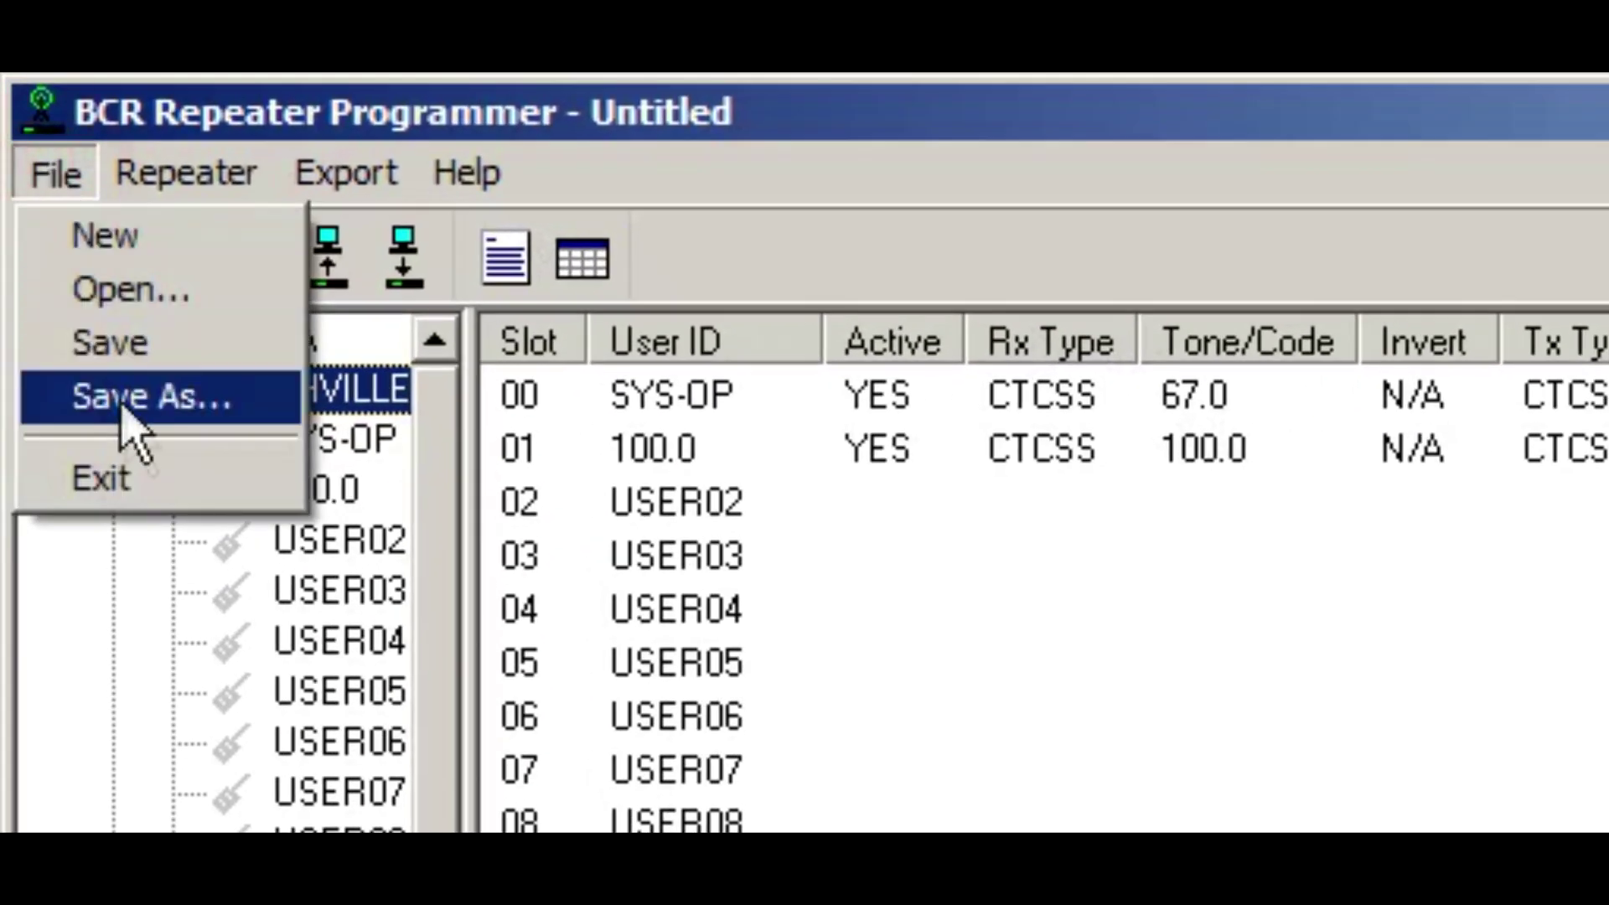
Step: Save the repeater profile to the Desktop as kc0qvt.rpt and acknowledge the file-saved notice
{"action": "left_click", "coordinate": [144, 396]}
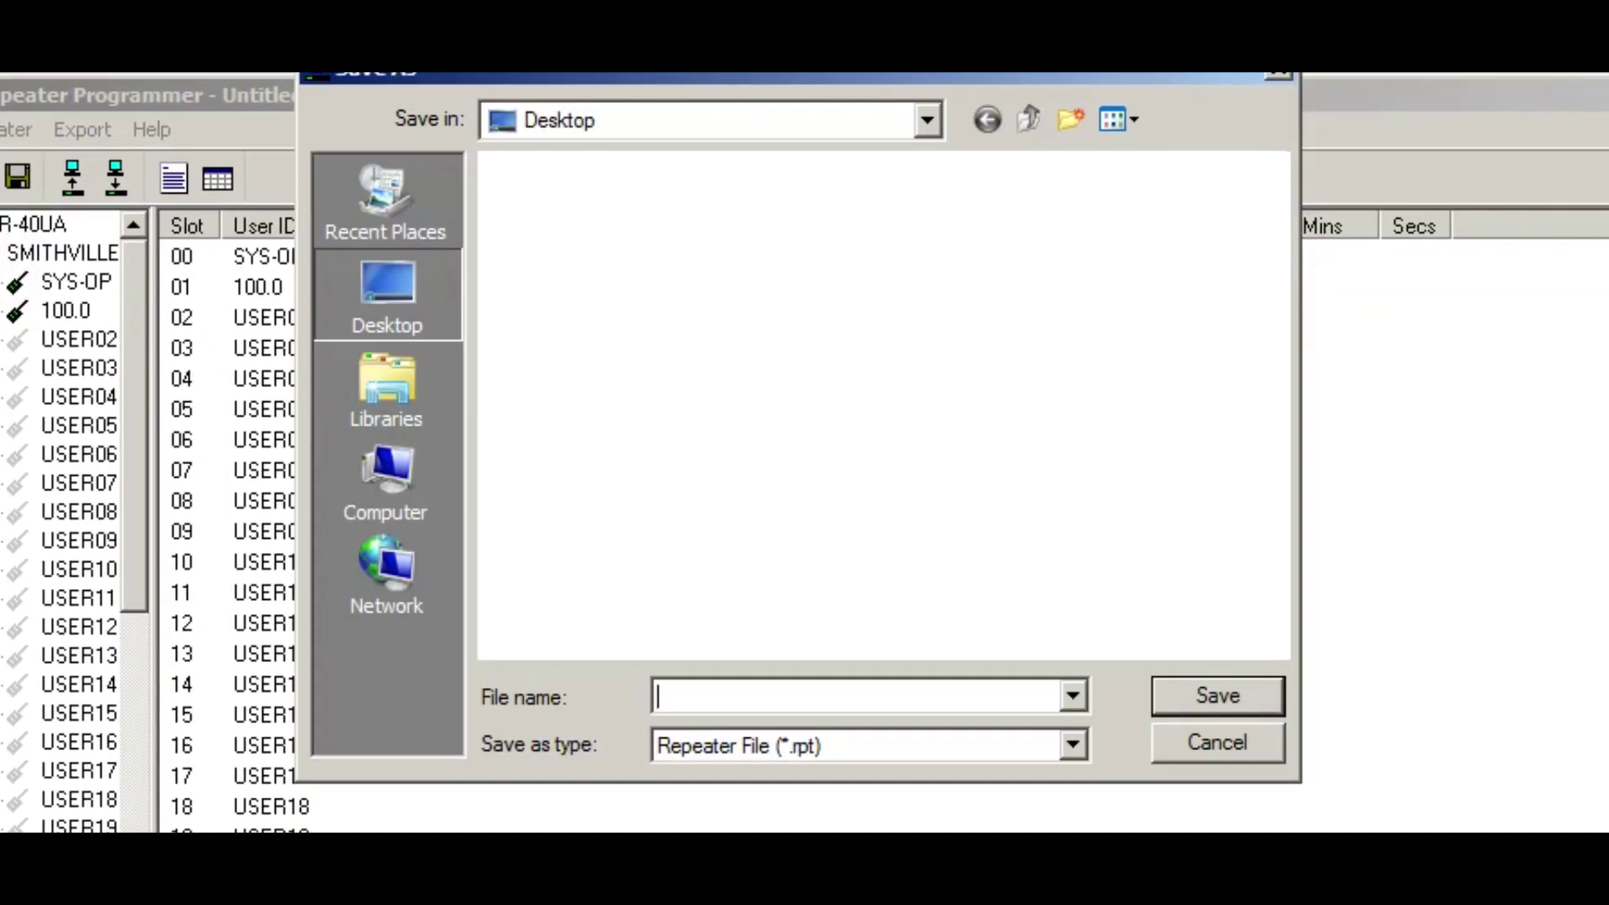
{"action": "left_click", "coordinate": [772, 694]}
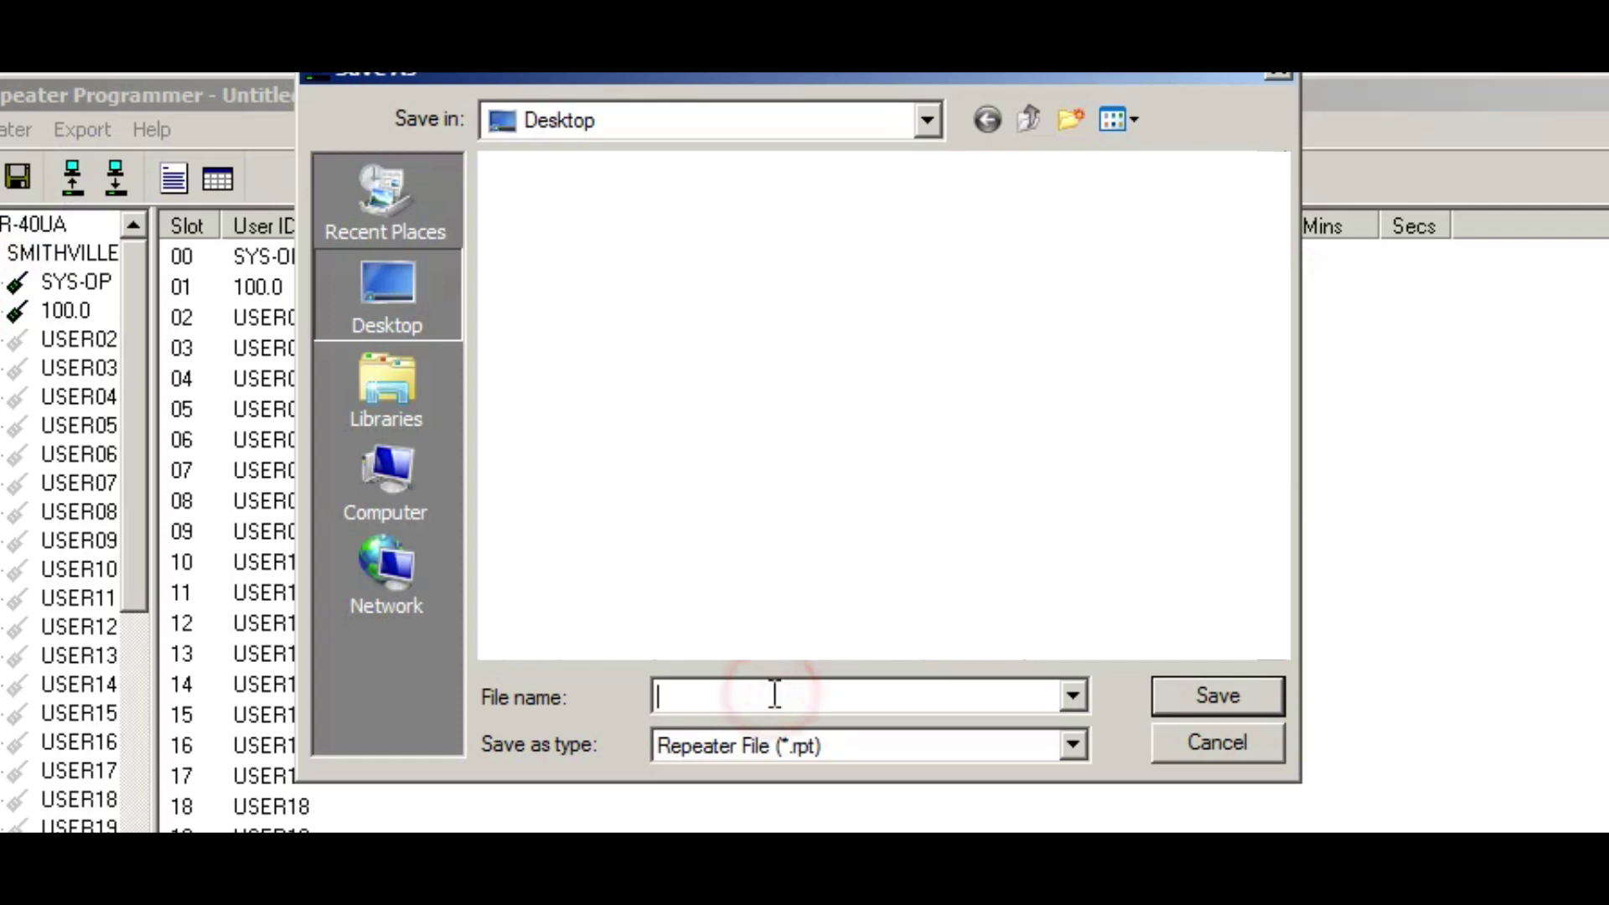
{"action": "type", "text": "kc0qvt"}
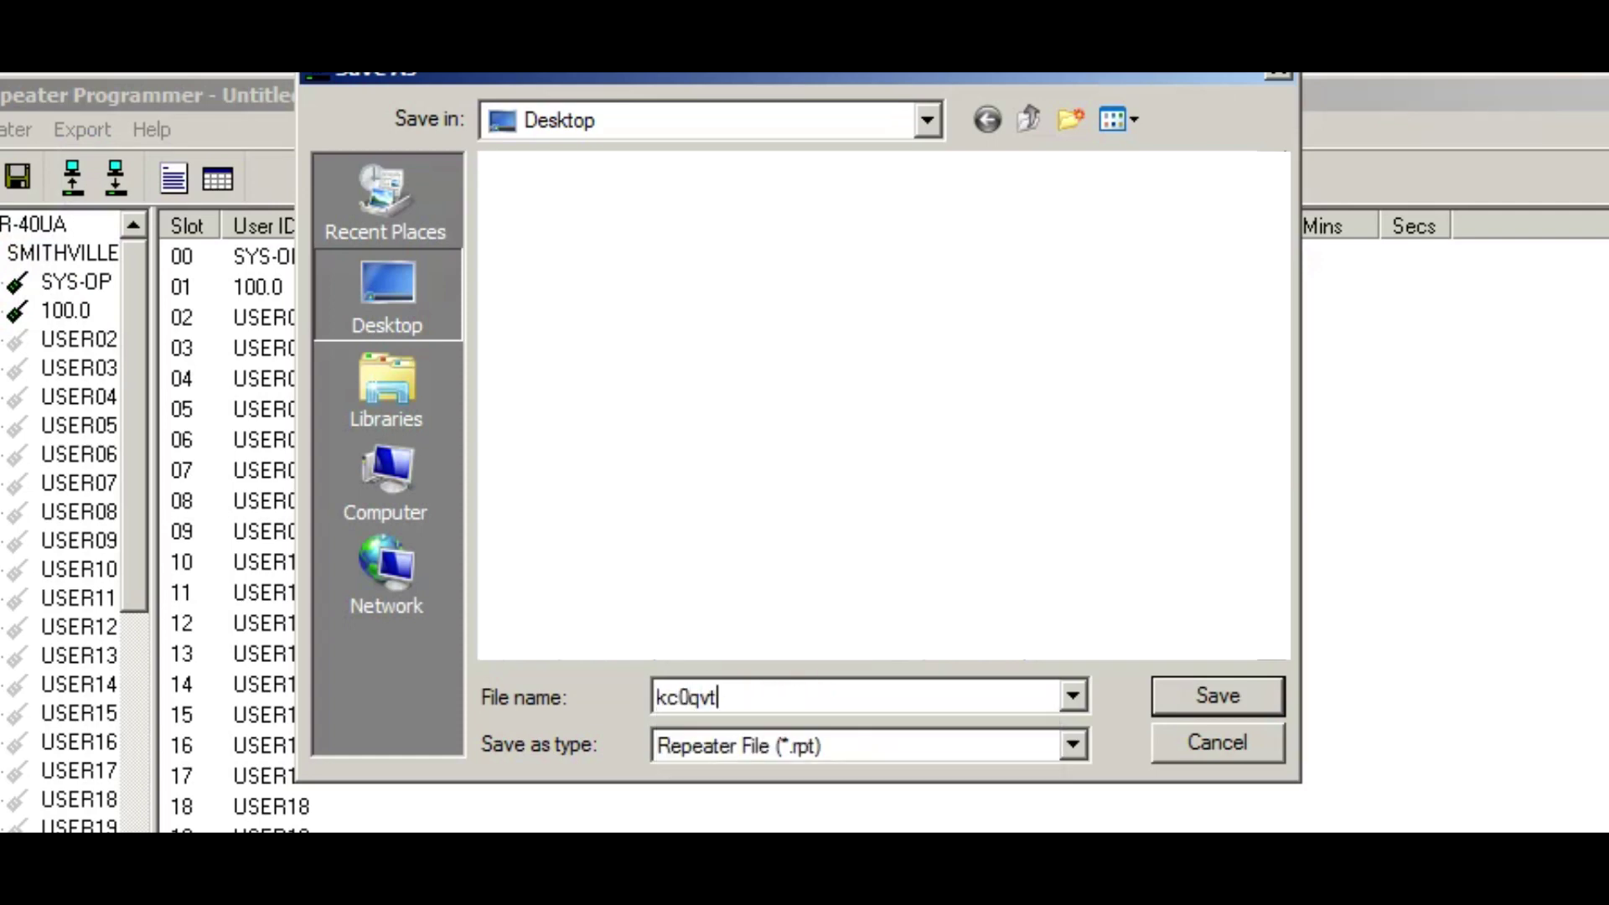
{"action": "key", "text": "ctrl+a"}
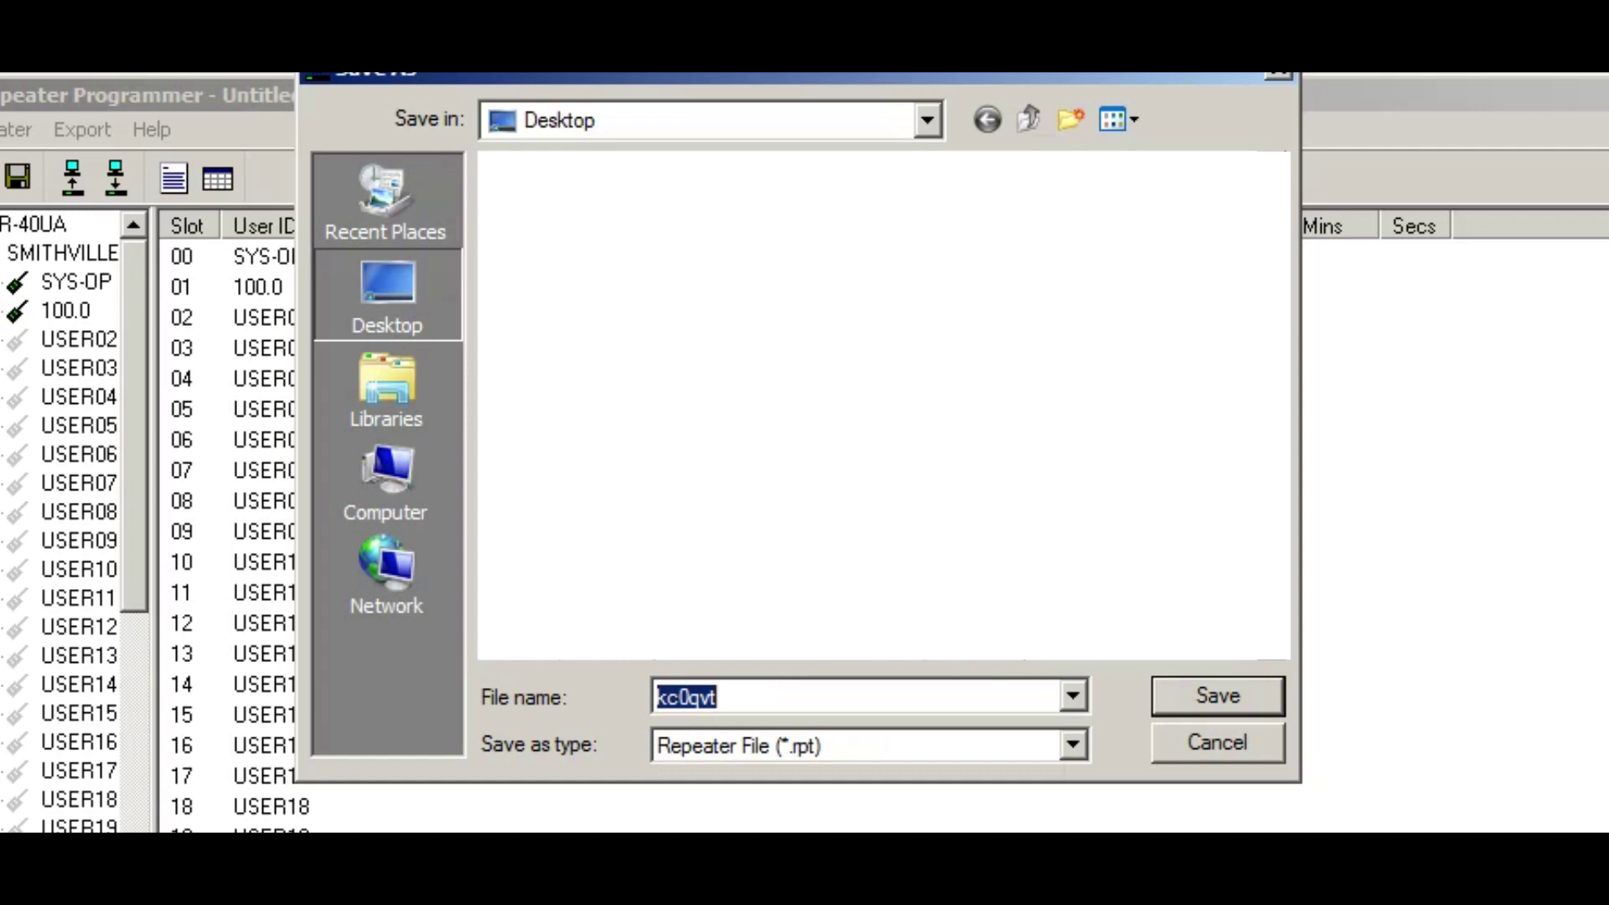
{"action": "key", "text": "Return"}
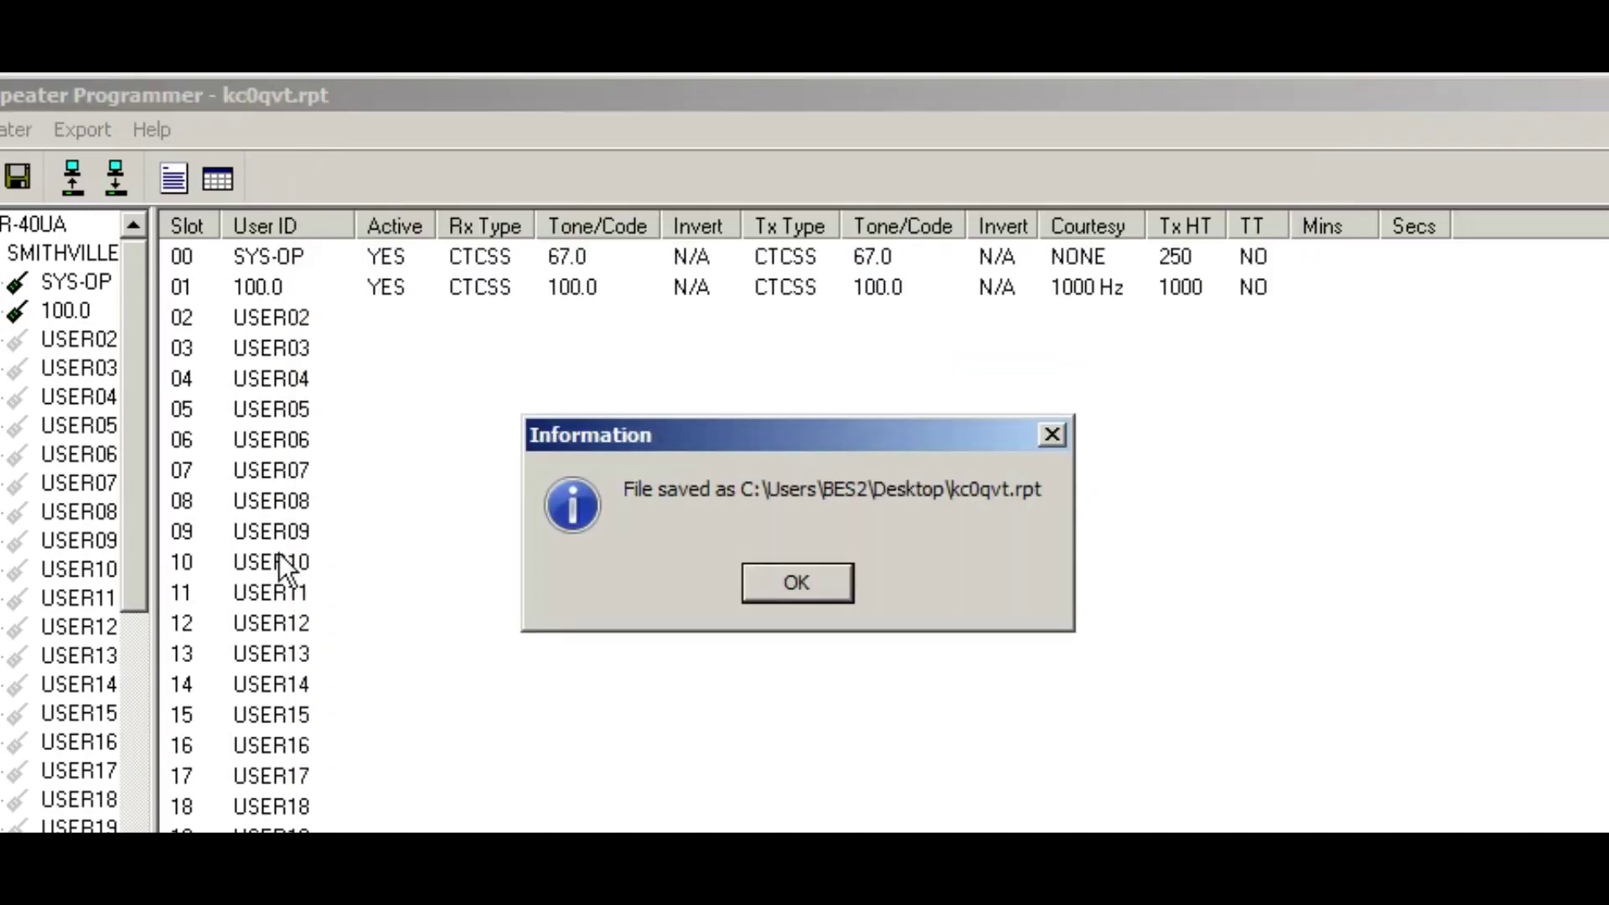
{"action": "left_click", "coordinate": [793, 581]}
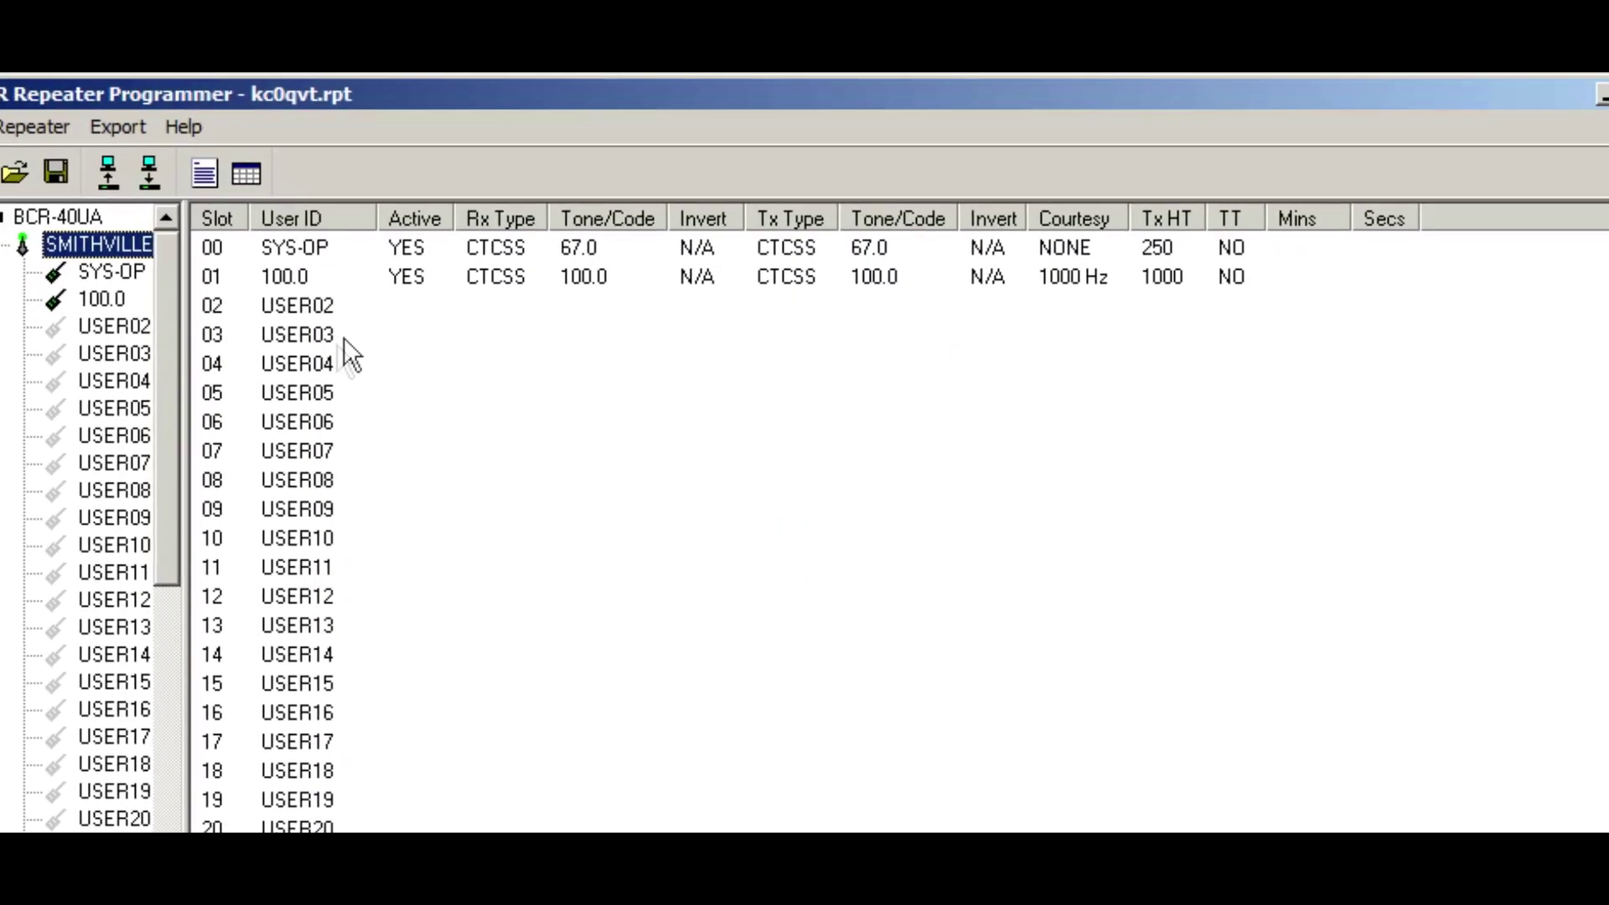
{"action": "left_click", "coordinate": [173, 167]}
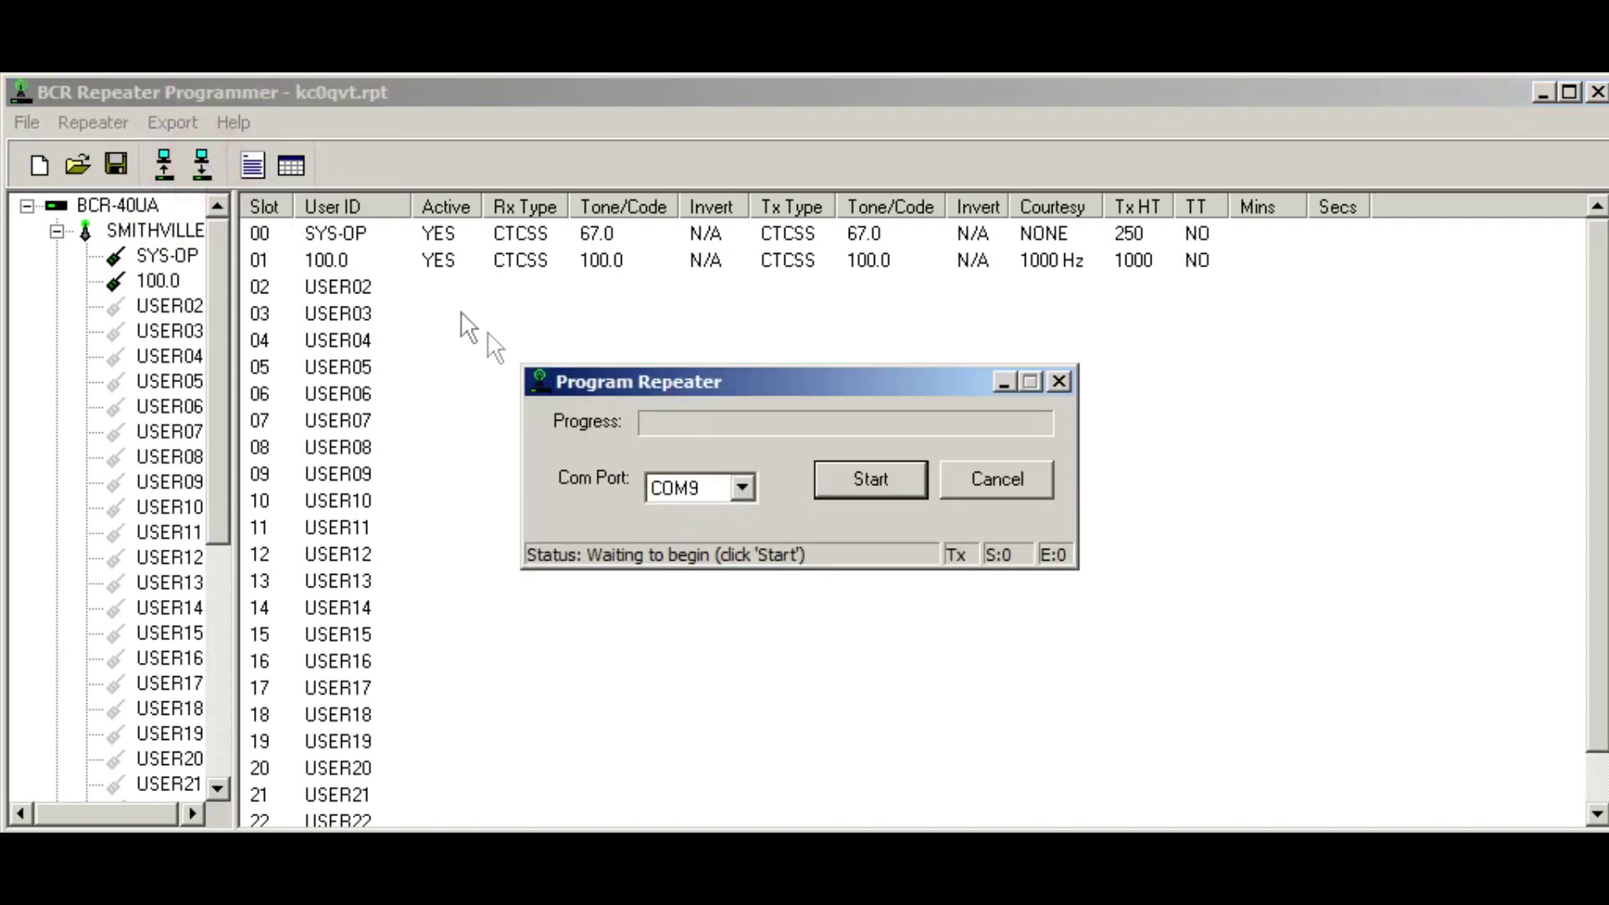
{"action": "left_click_drag", "start_coordinate": [718, 385], "coordinate": [665, 355]}
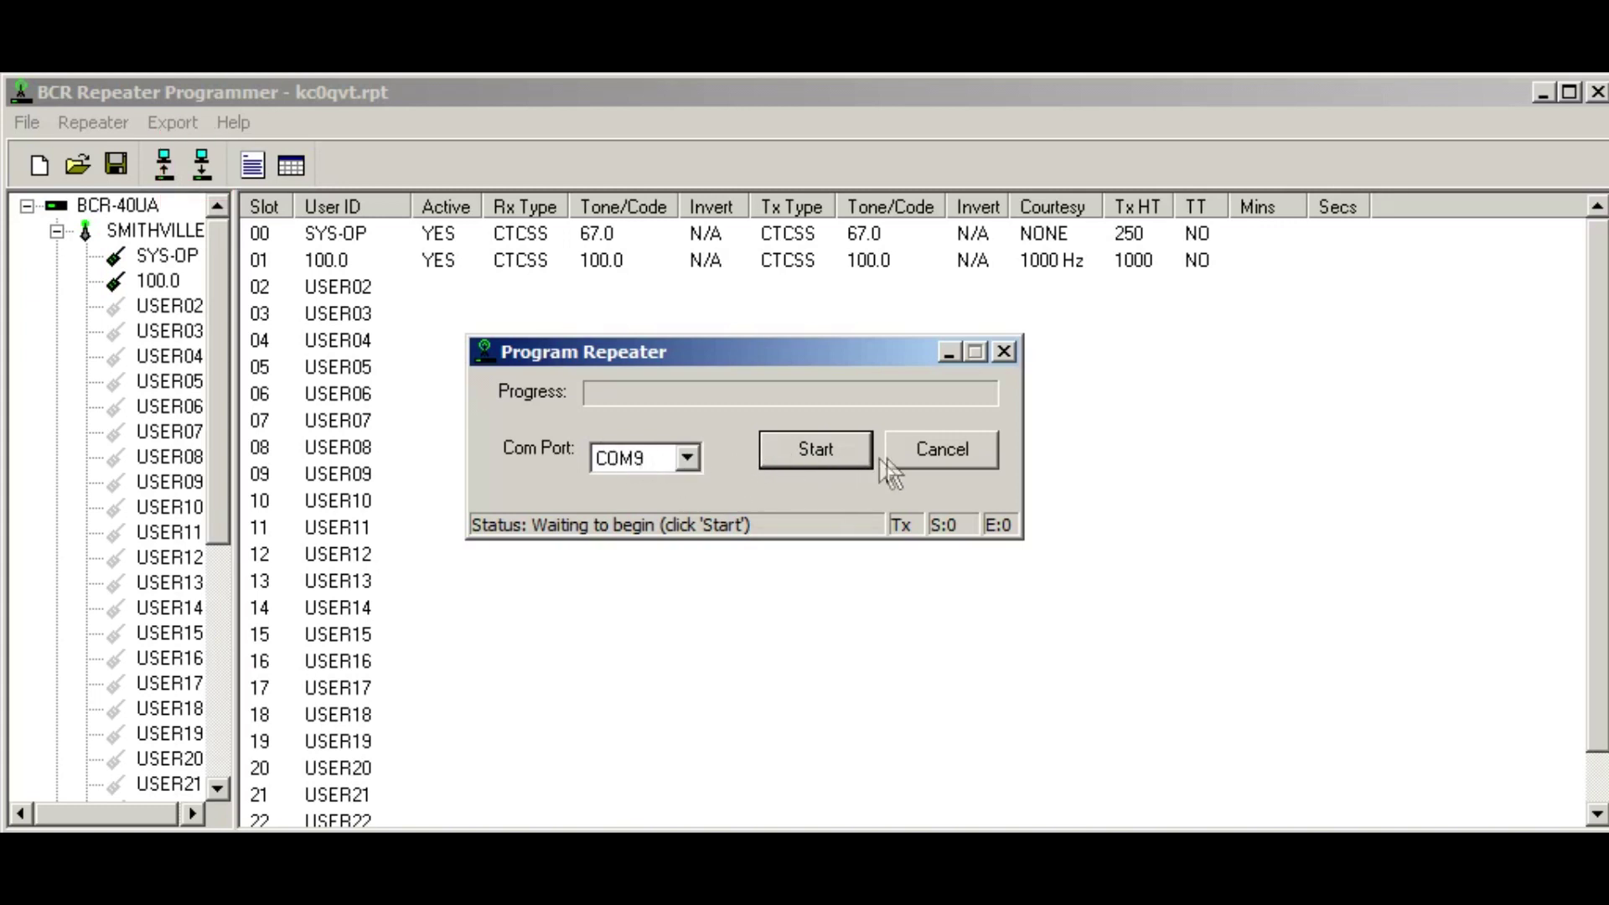
{"action": "left_click", "coordinate": [942, 453]}
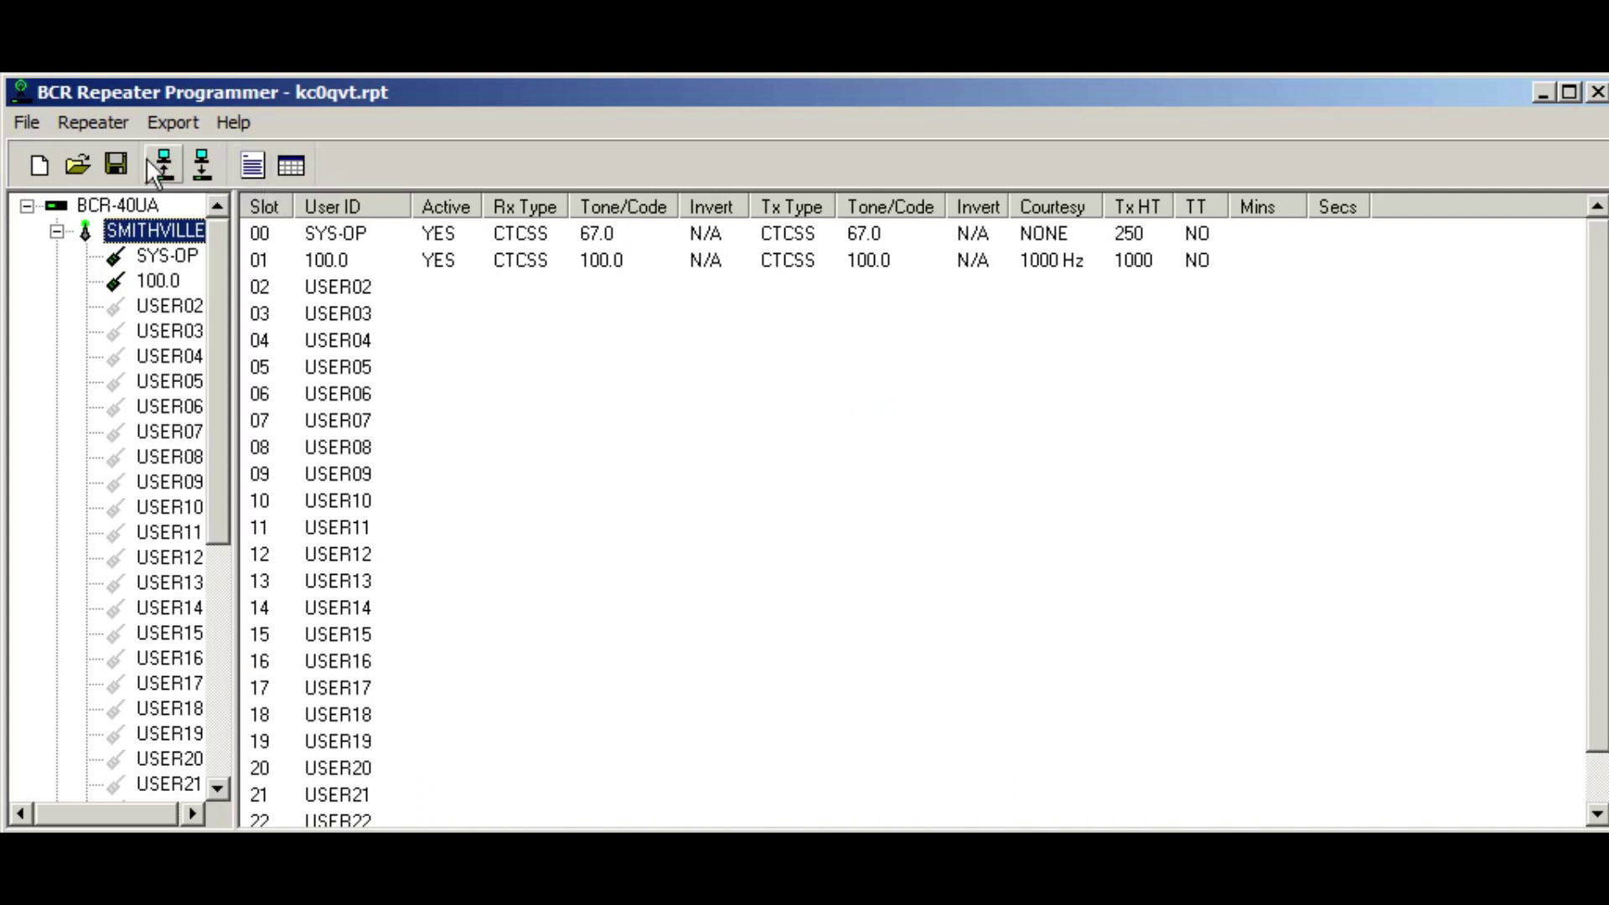